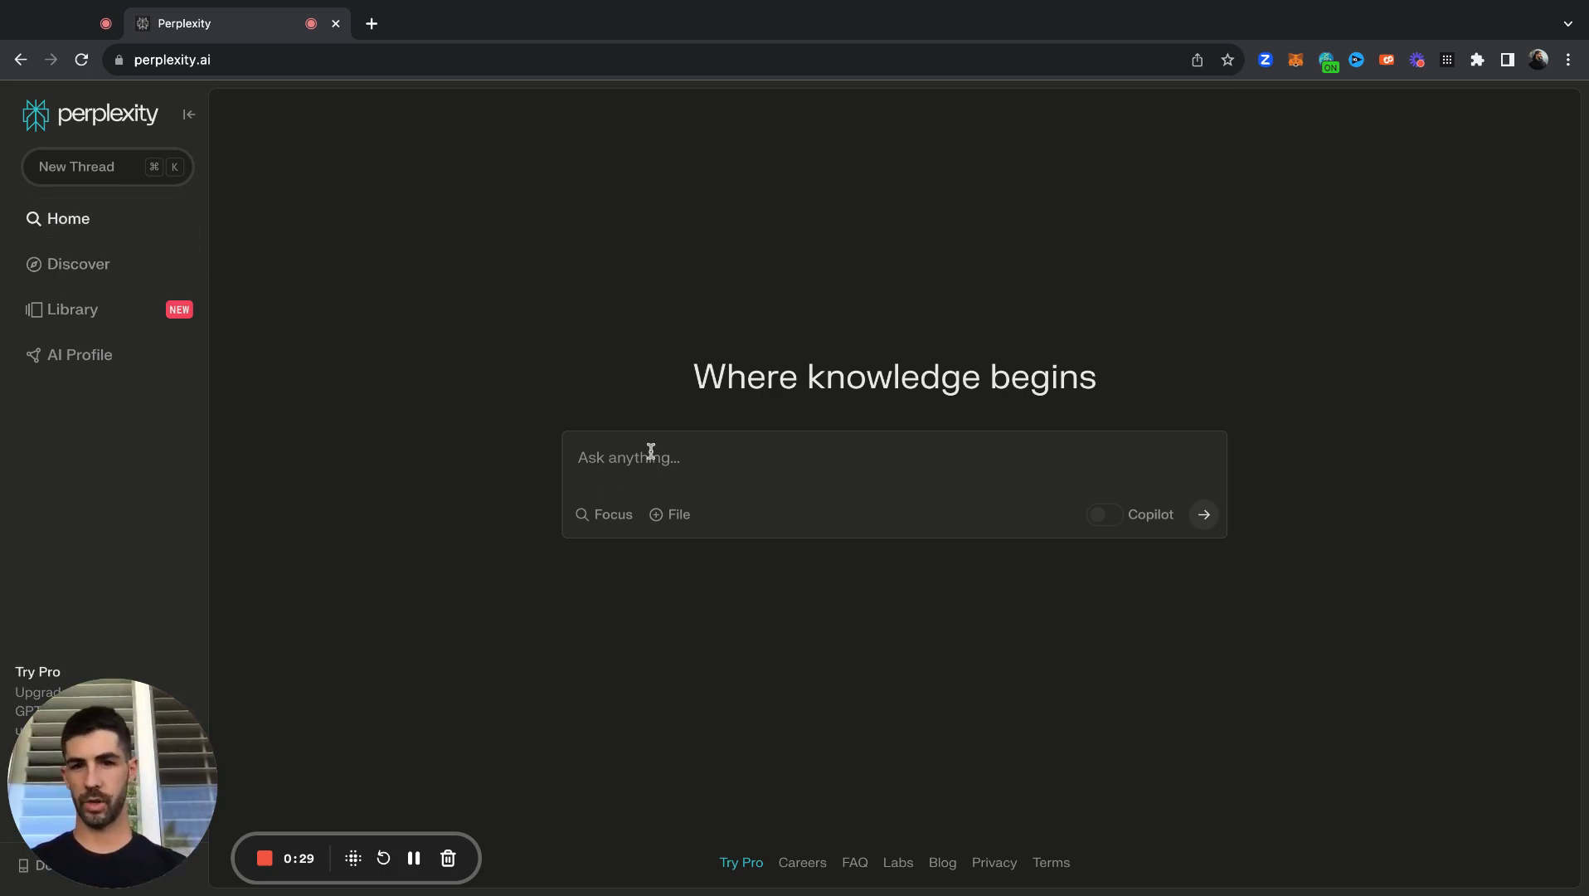
Try the question box, dismiss its suggested questions, and look over the search focus options.
{"action": "left_click", "coordinate": [582, 467]}
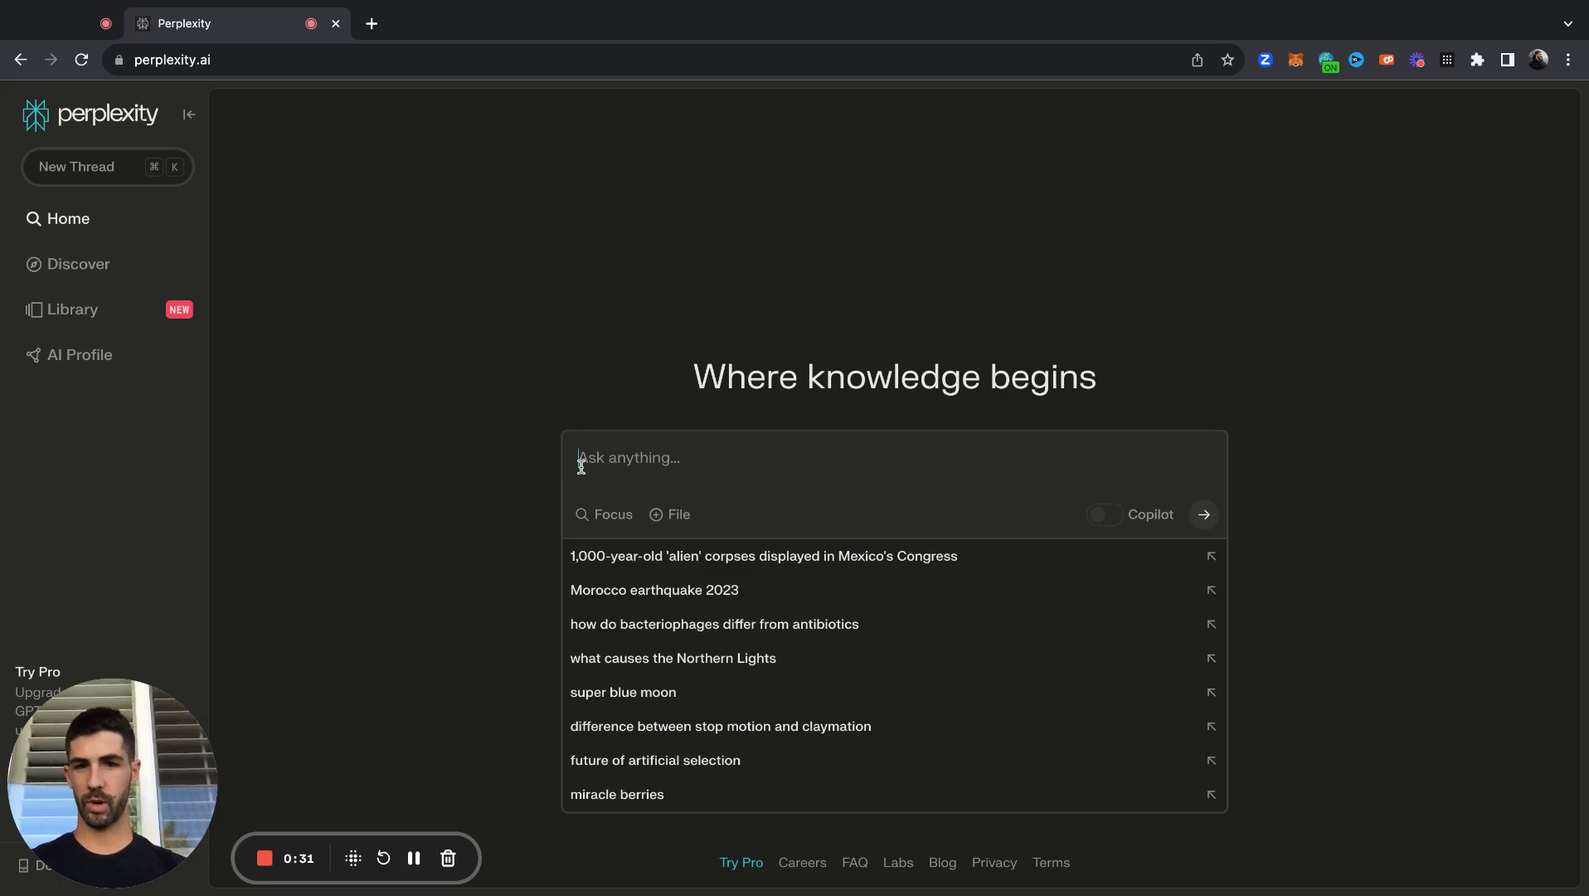
{"action": "left_click", "coordinate": [490, 627]}
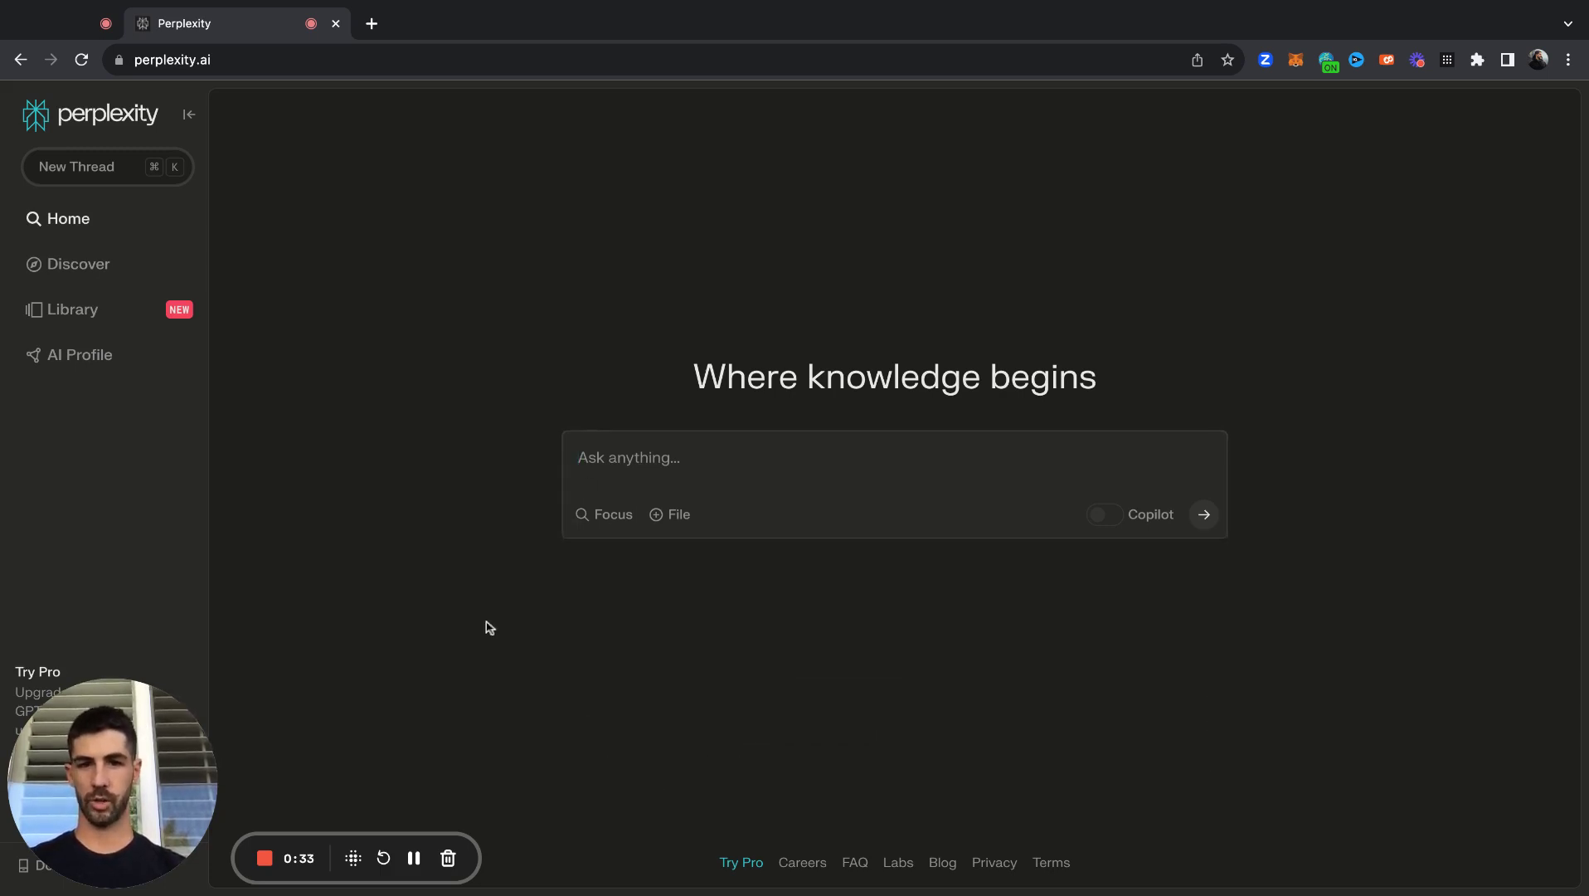
{"action": "left_click", "coordinate": [602, 528]}
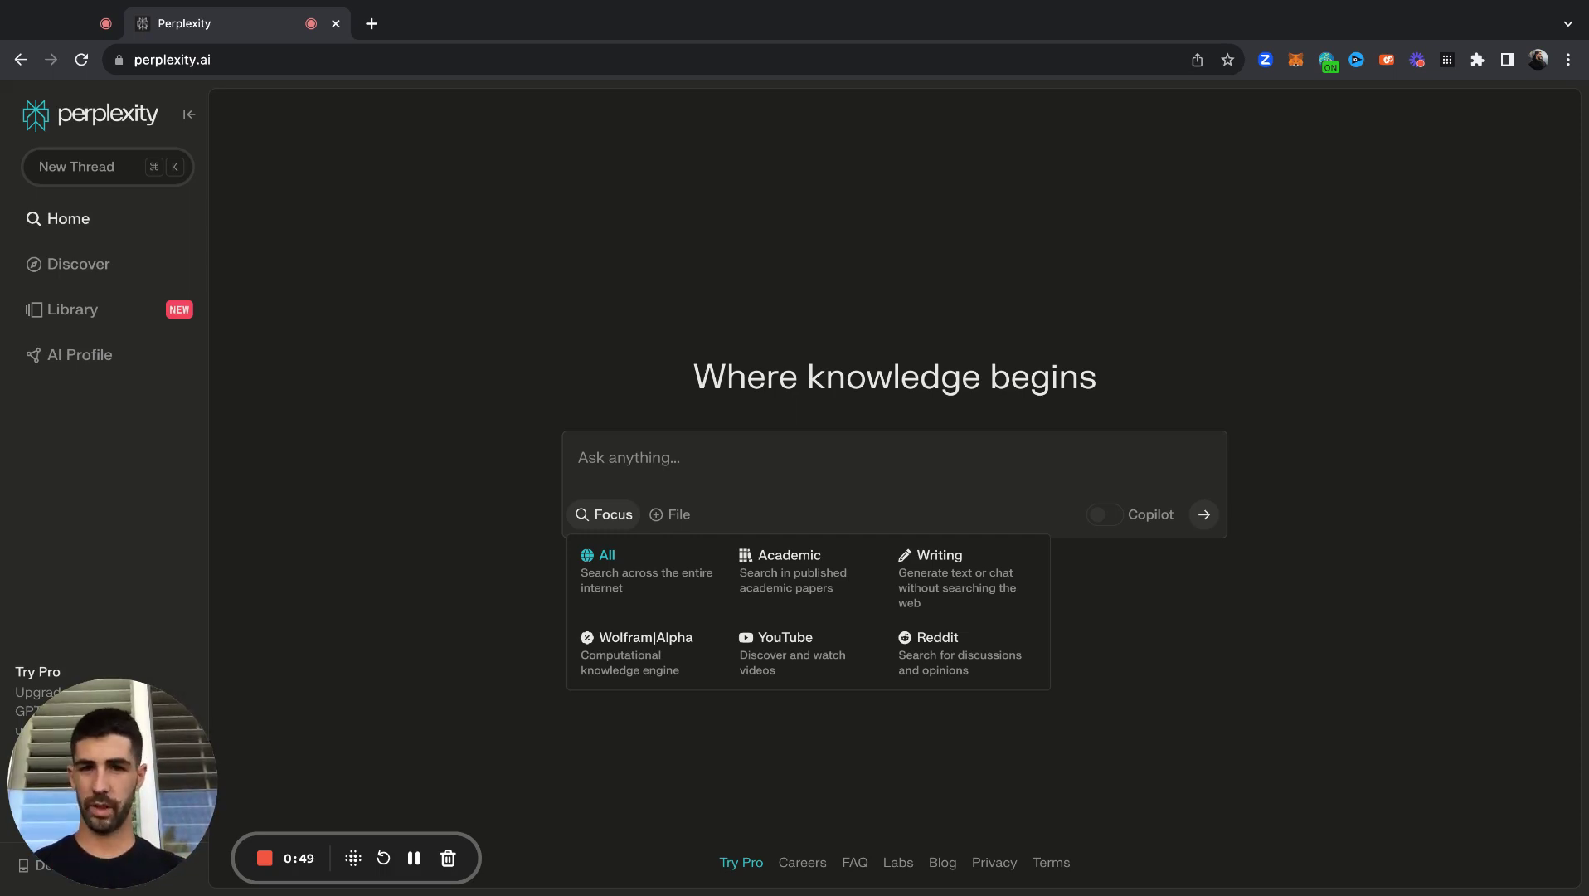
{"action": "left_click", "coordinate": [444, 395]}
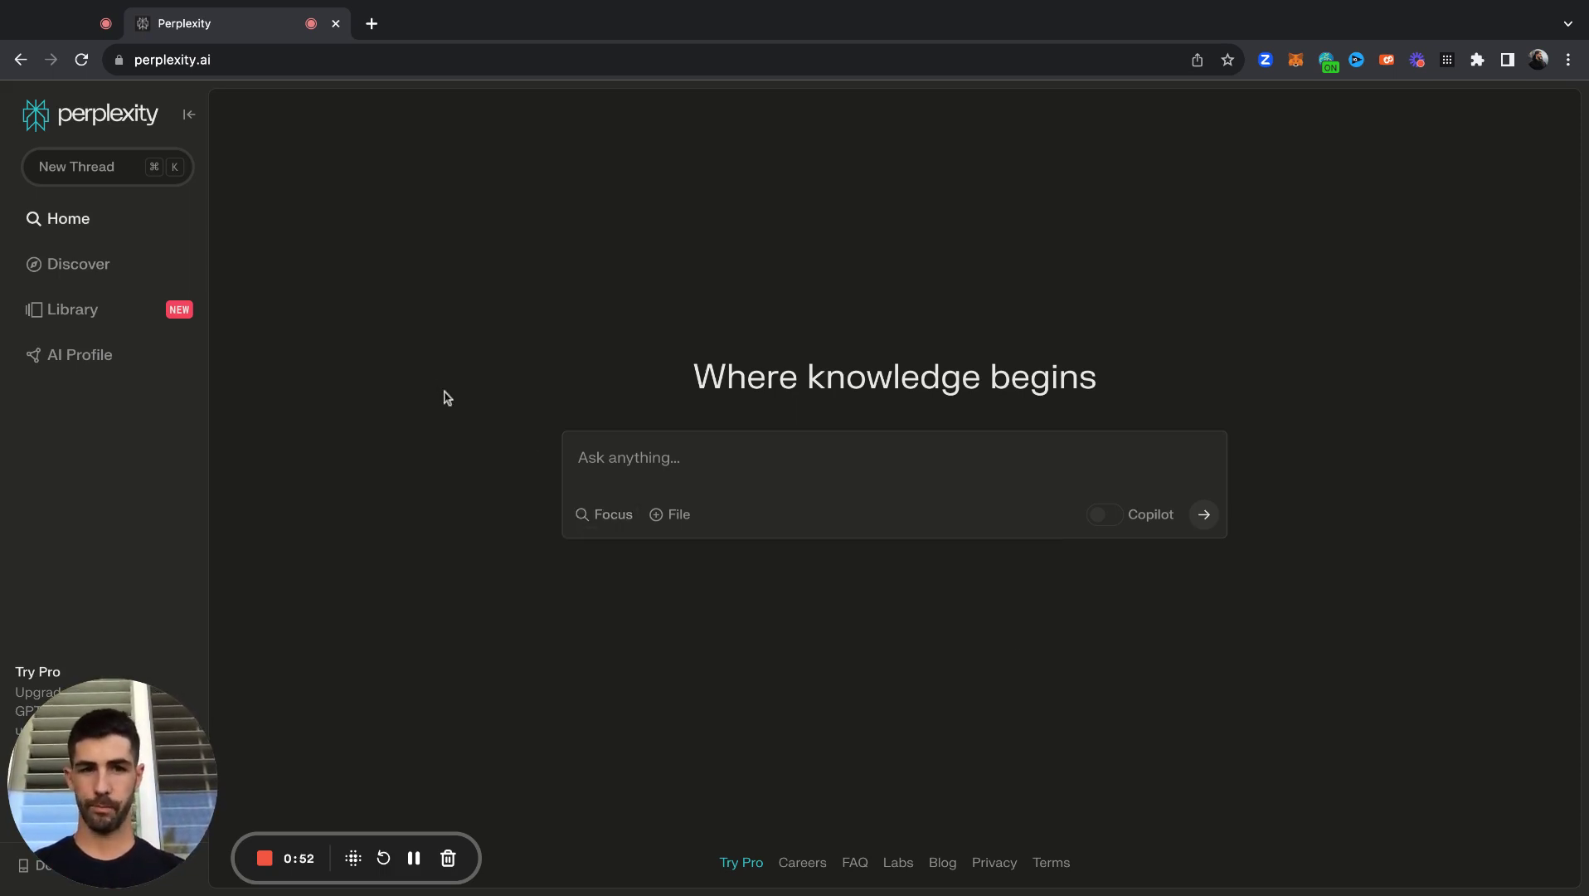
Open Discover and browse trending threads like Morocco earthquake 2023 and Northern Lights.
{"action": "left_click", "coordinate": [100, 266]}
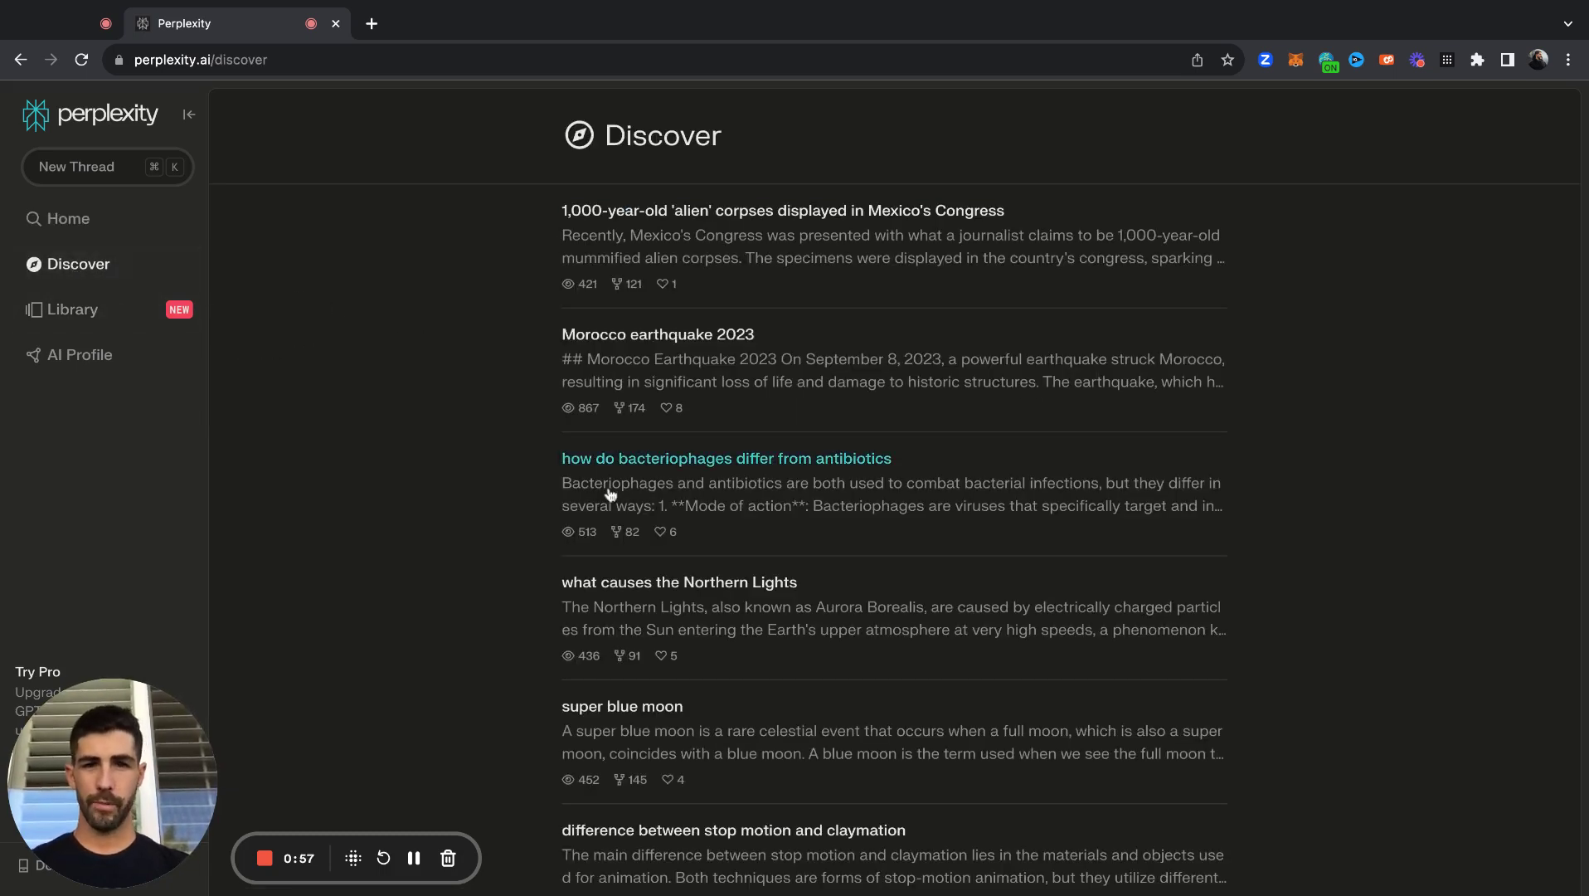
{"action": "scroll", "coordinate": [614, 489], "scroll_direction": "down", "scroll_amount": 3}
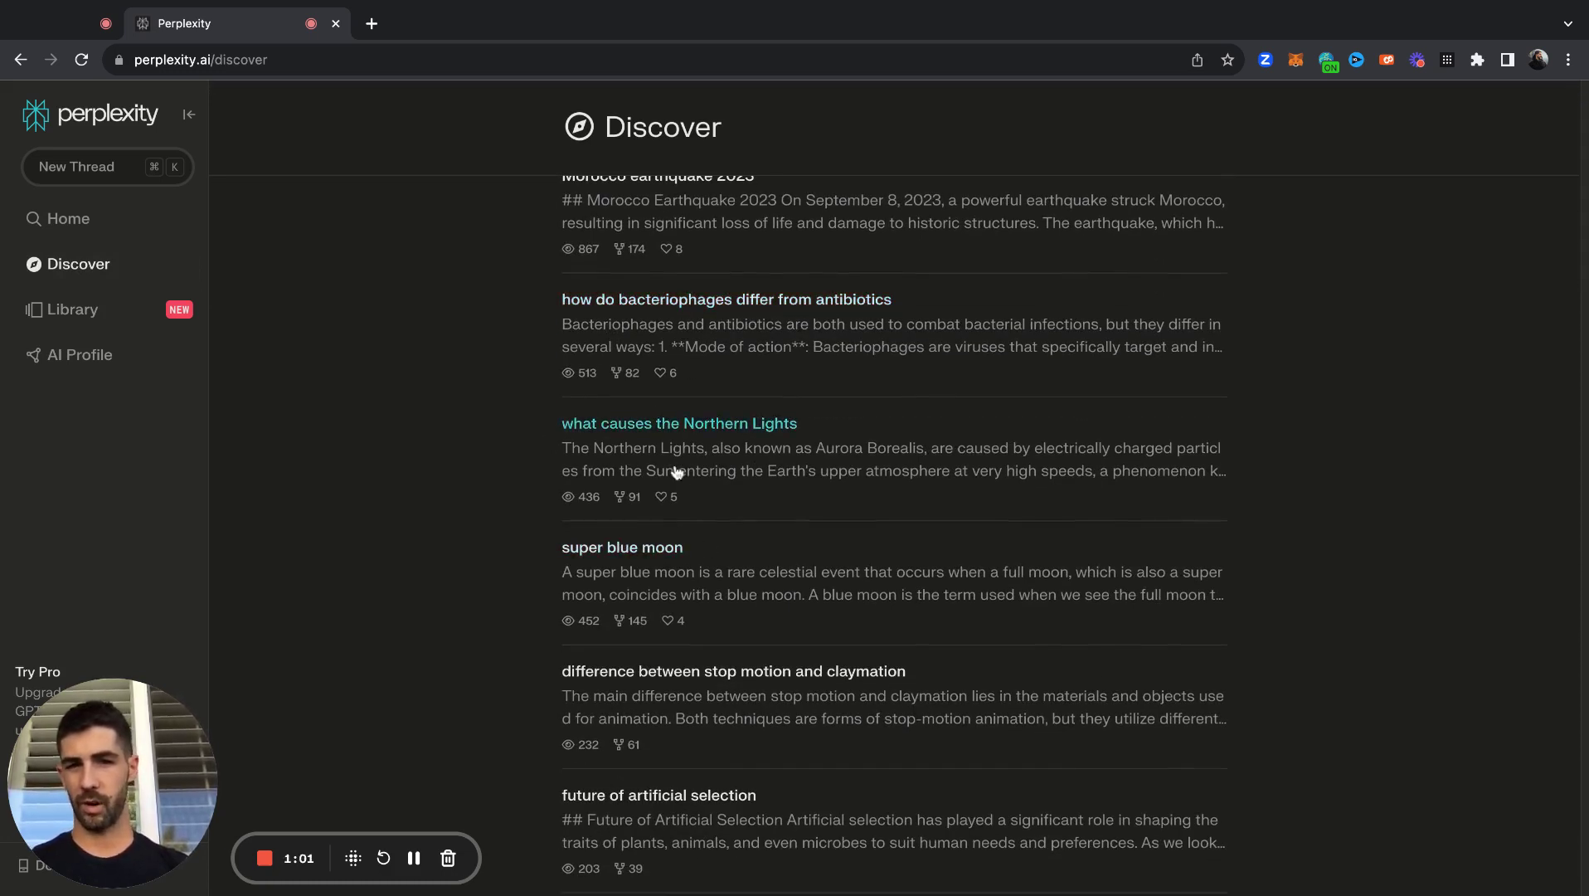
{"action": "scroll", "coordinate": [675, 466], "scroll_direction": "up", "scroll_amount": 1}
{"action": "scroll", "coordinate": [677, 472], "scroll_direction": "up", "scroll_amount": 1}
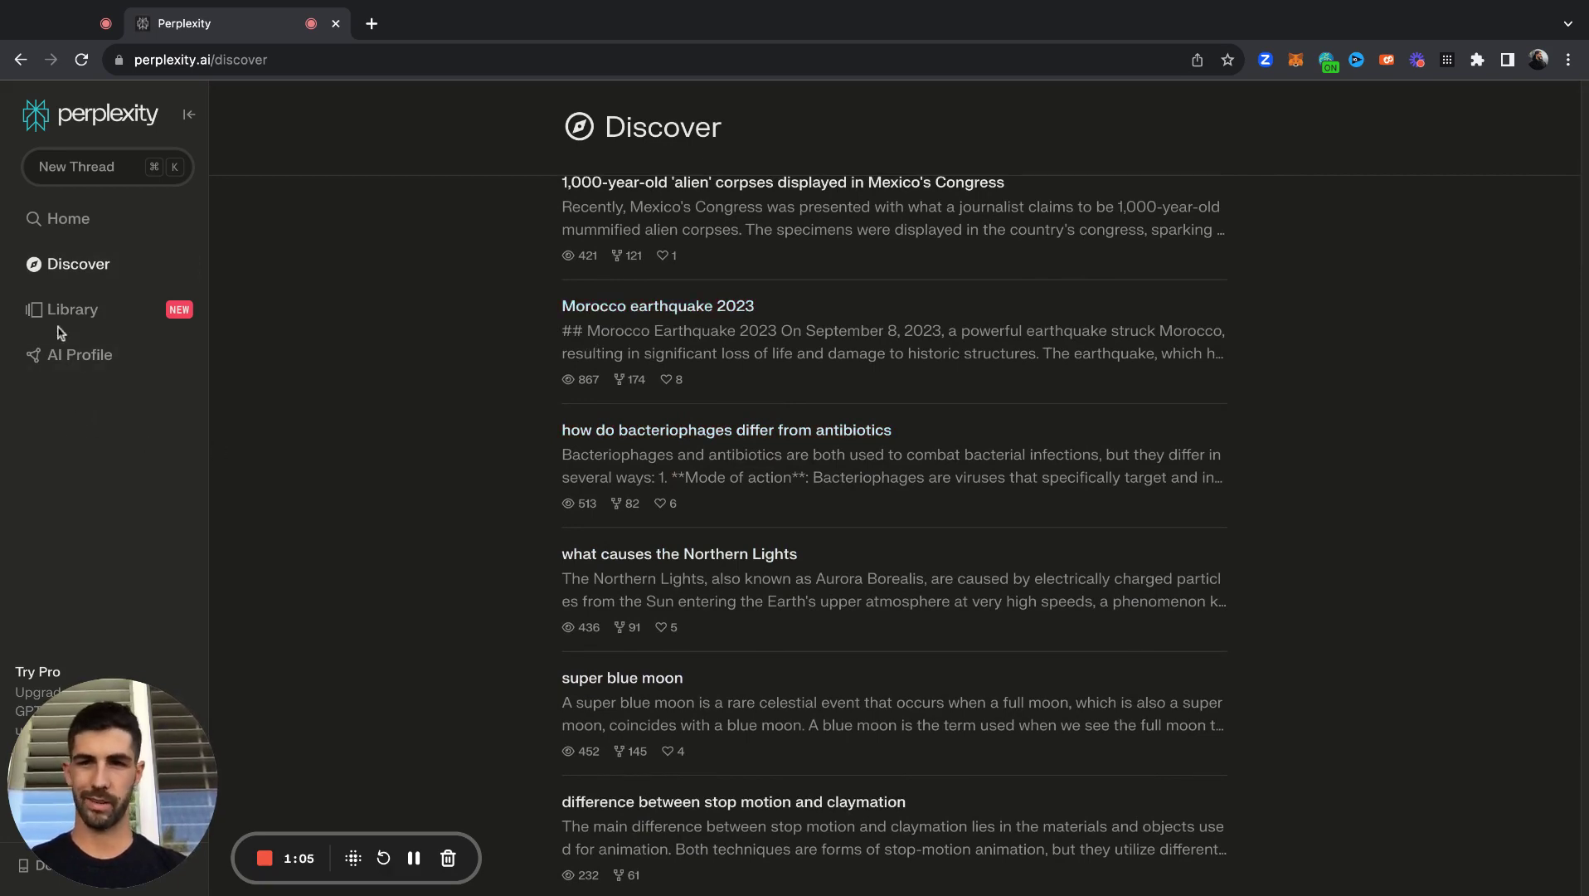
Browse the Library's Threads list, then bring up the AI Profile settings page.
{"action": "left_click", "coordinate": [83, 313]}
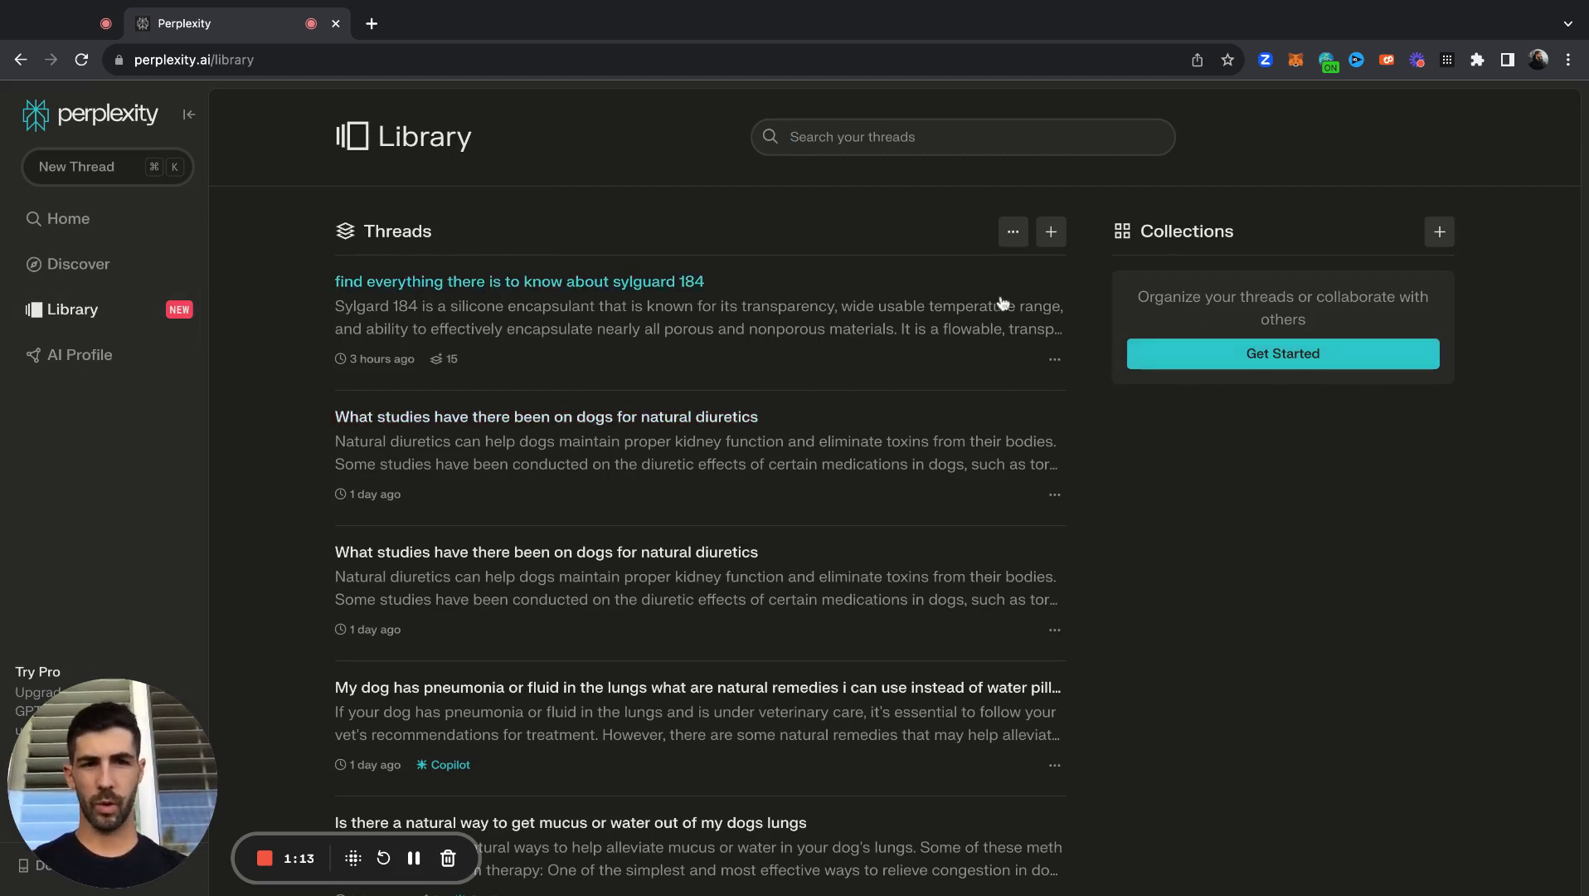
{"action": "scroll", "coordinate": [567, 749], "scroll_direction": "down", "scroll_amount": 1}
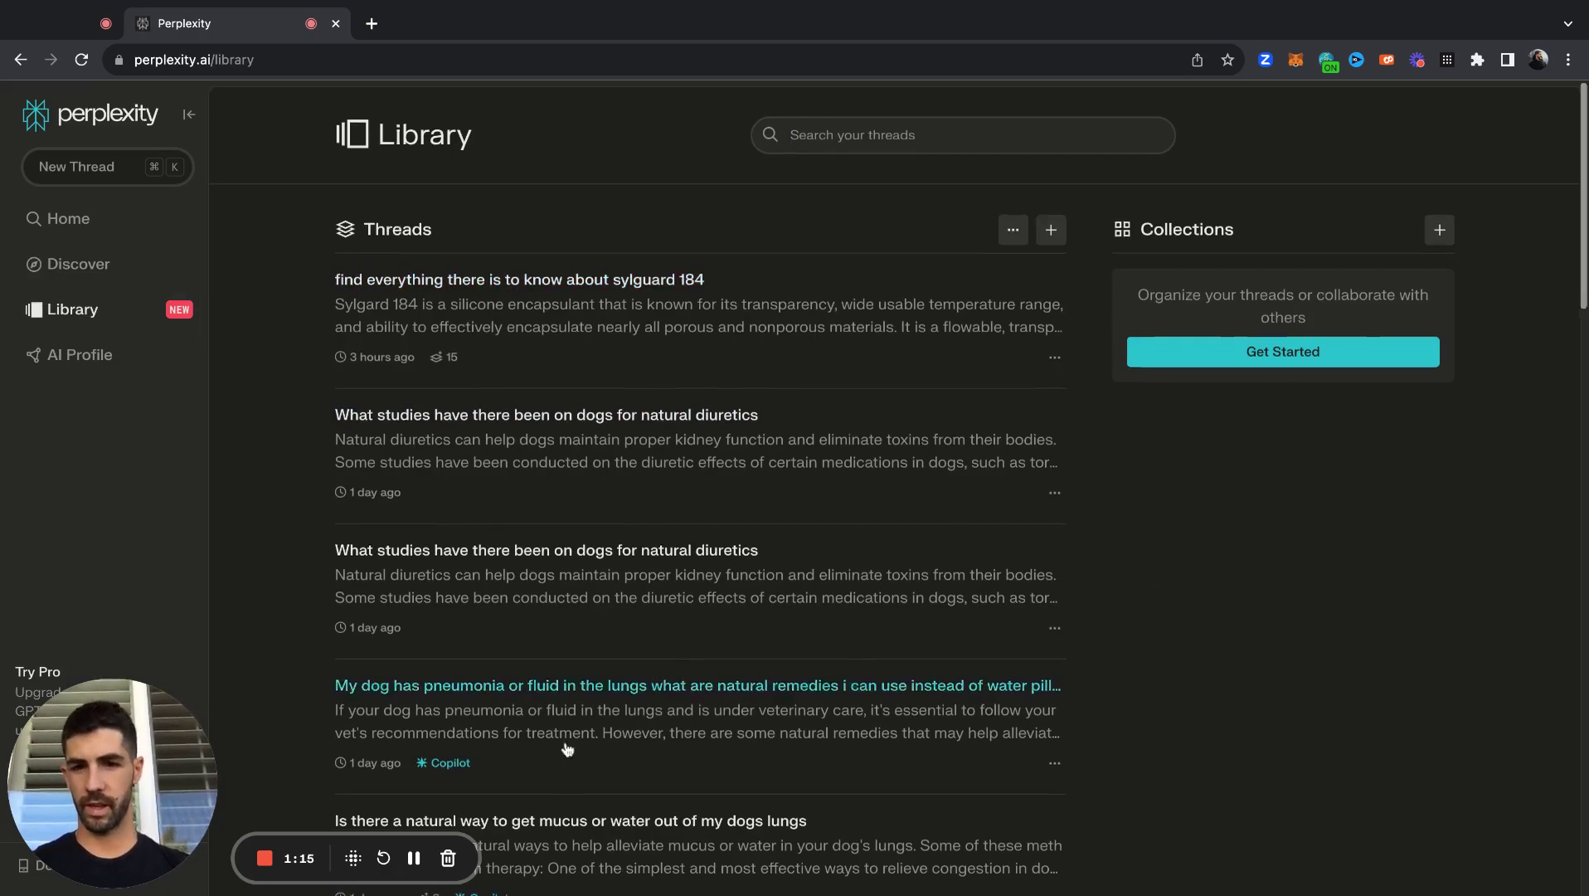
{"action": "scroll", "coordinate": [568, 749], "scroll_direction": "down", "scroll_amount": 10}
{"action": "scroll", "coordinate": [567, 751], "scroll_direction": "up", "scroll_amount": 15}
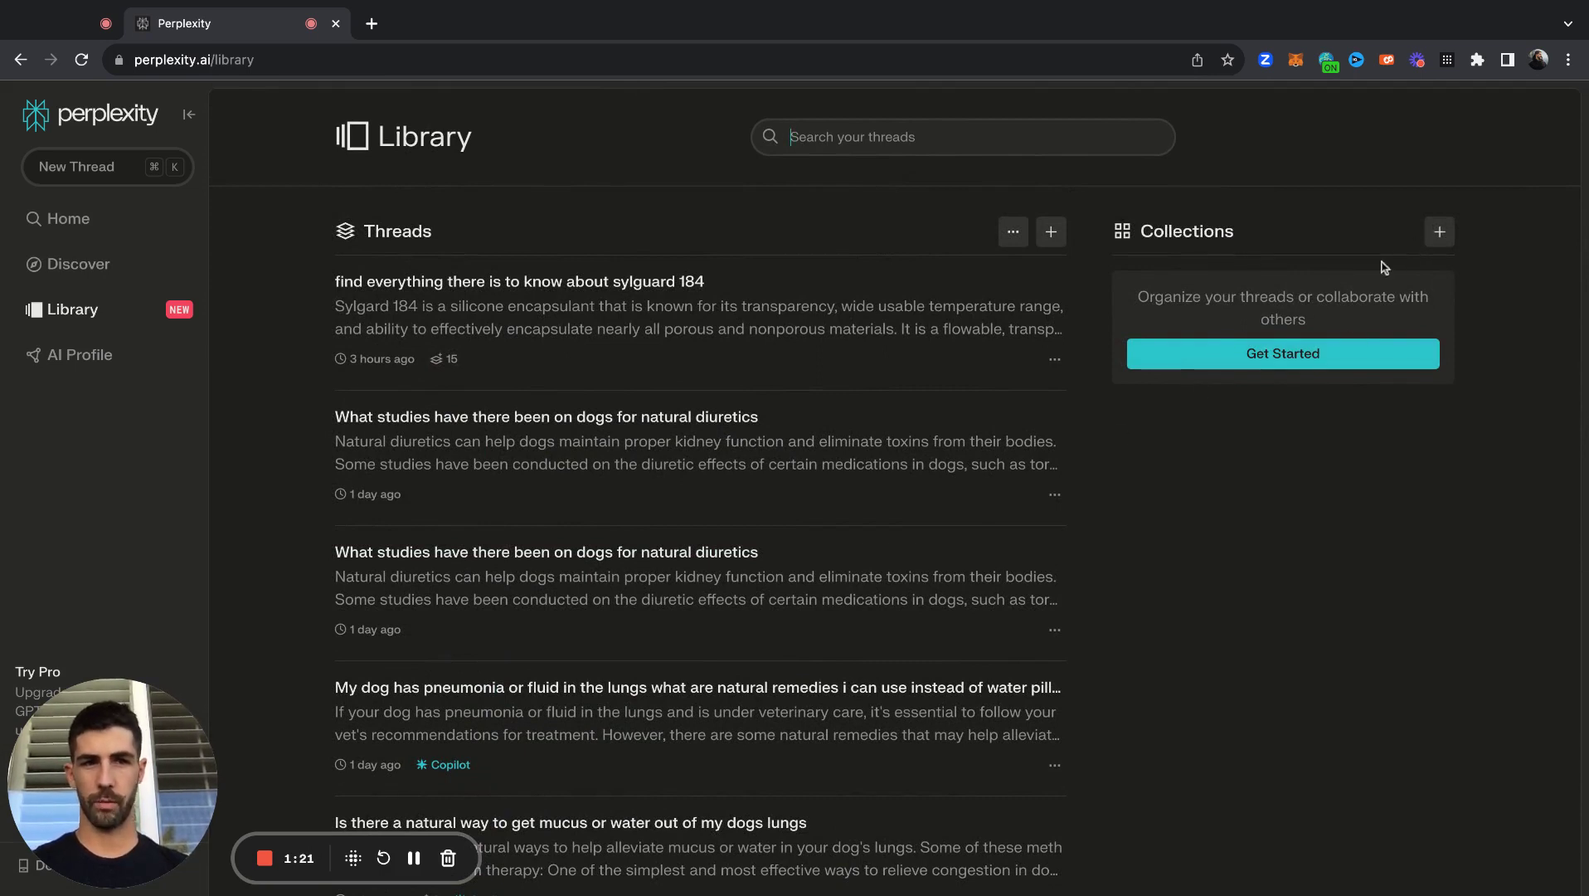
{"action": "left_click", "coordinate": [114, 362]}
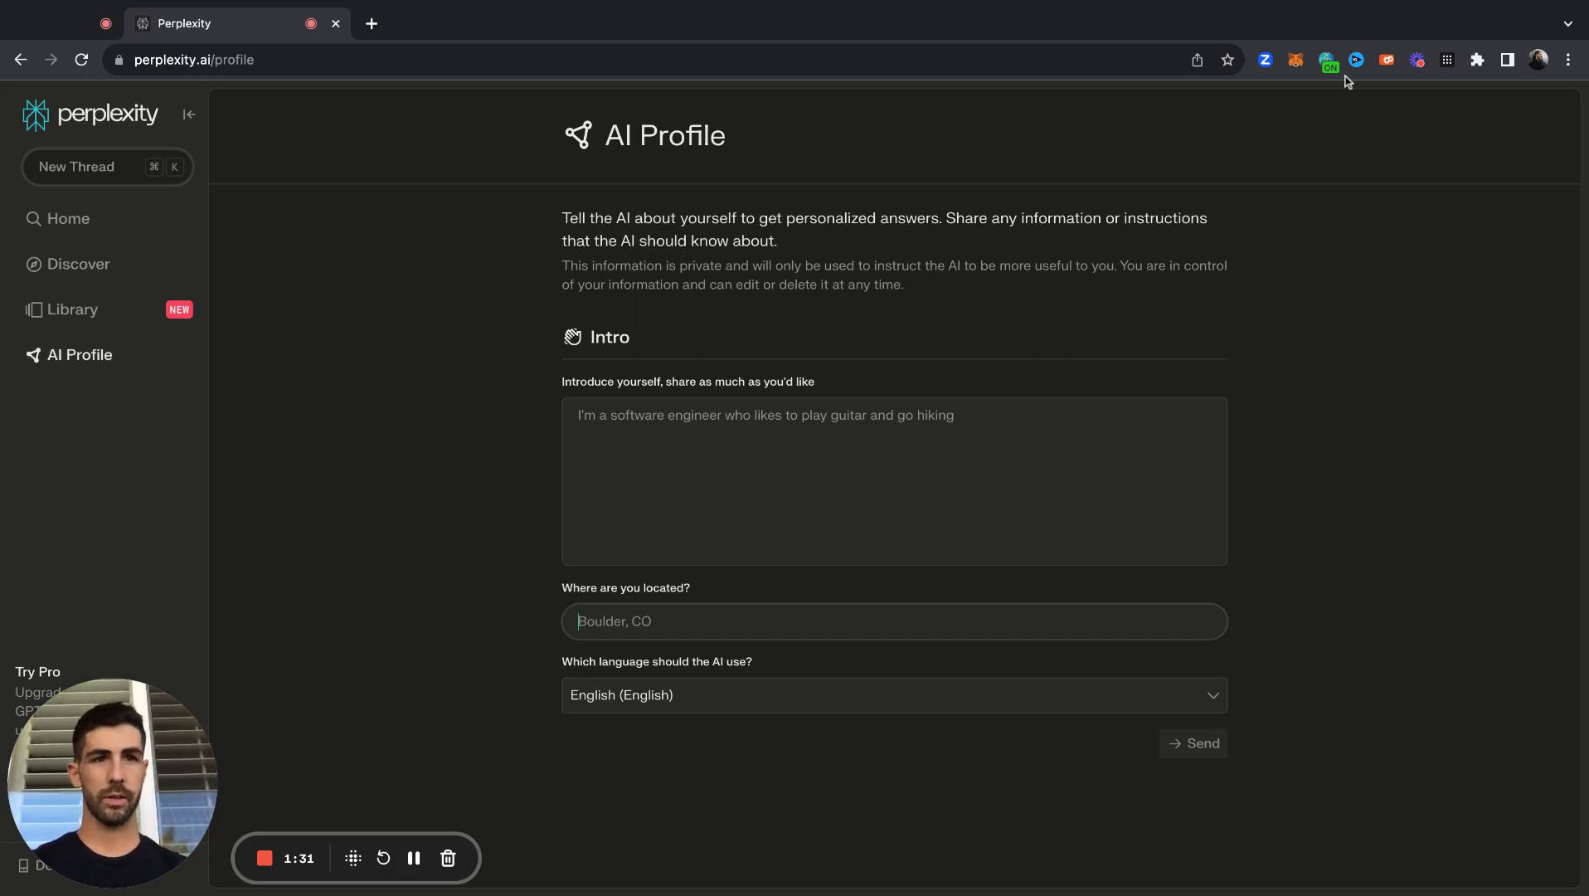
Leave the AI Profile and return Home to the empty 'Where knowledge begins' box.
{"action": "left_click", "coordinate": [68, 222]}
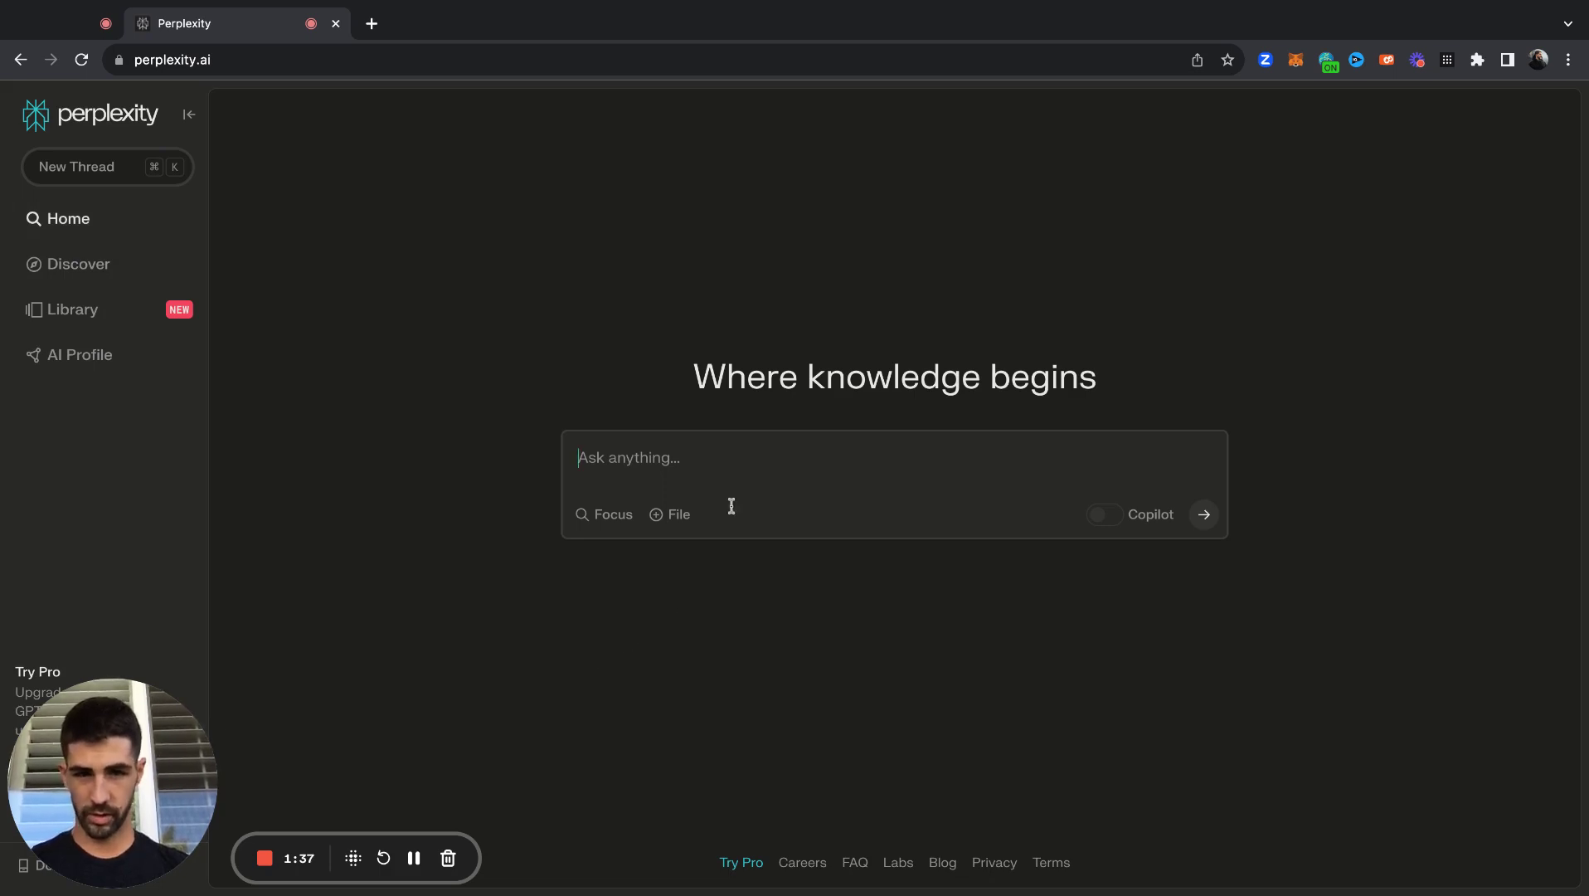
{"action": "left_click", "coordinate": [641, 466]}
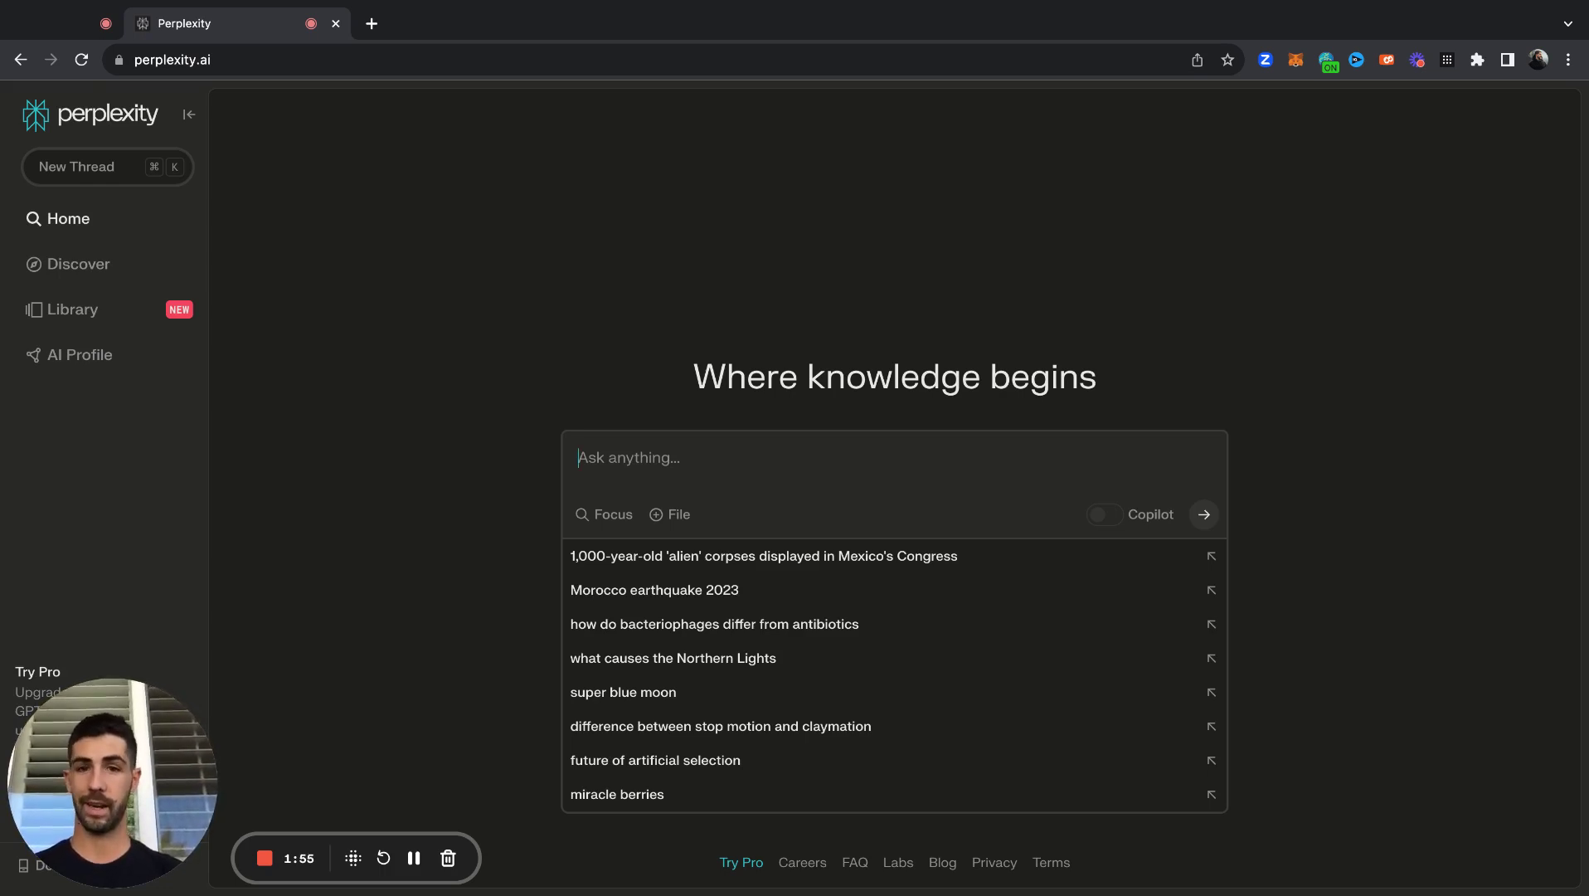
{"action": "type", "text": "TE"}
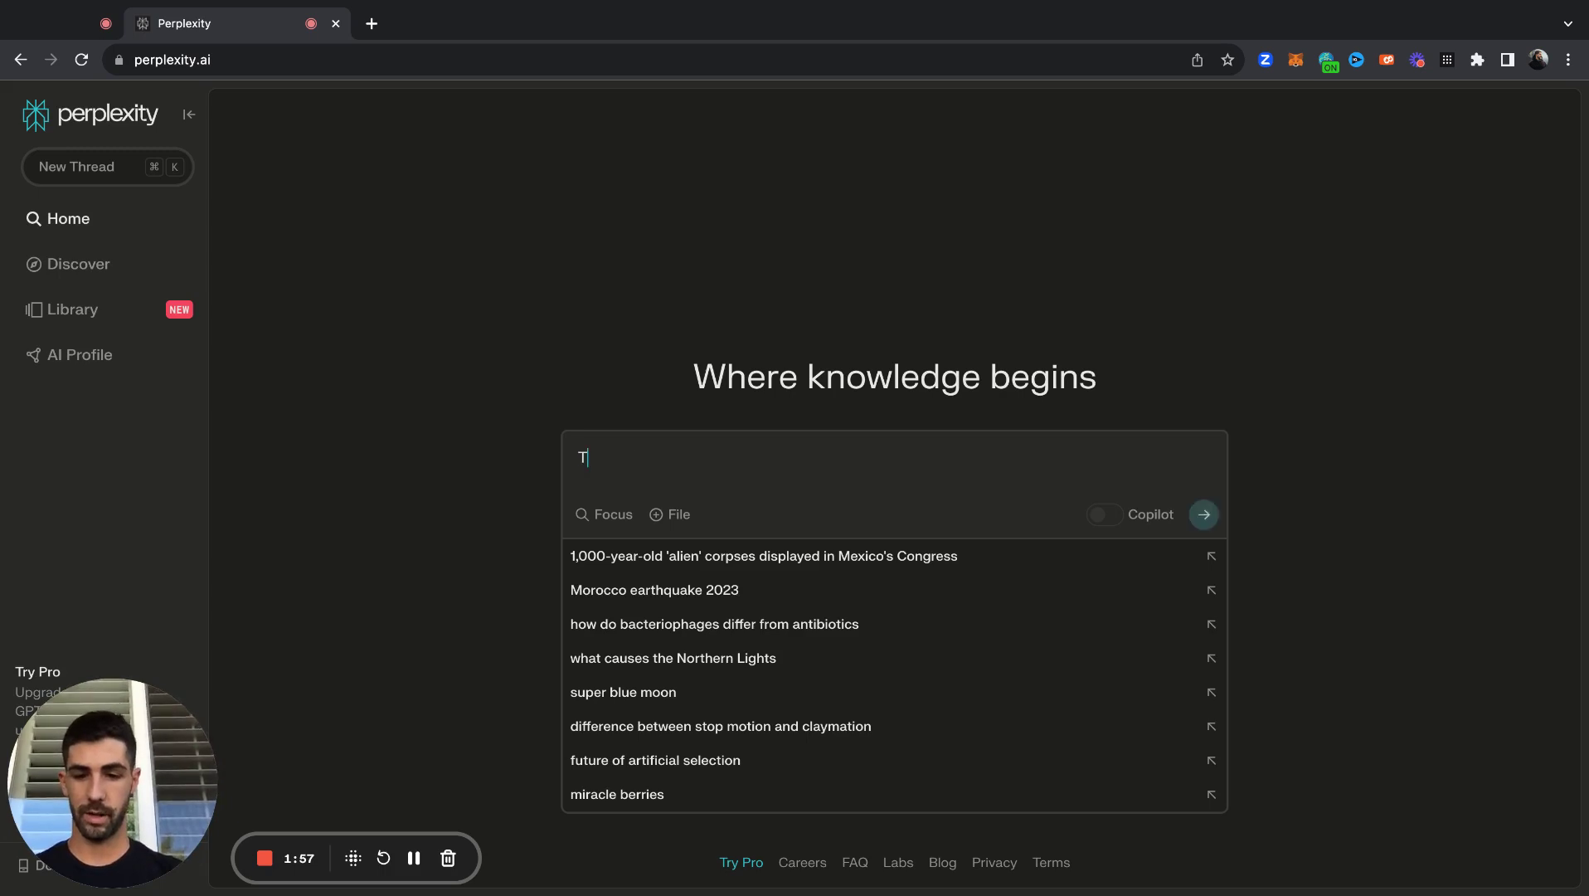
{"action": "key", "text": "BackSpace"}
{"action": "key", "text": "BackSpace"}
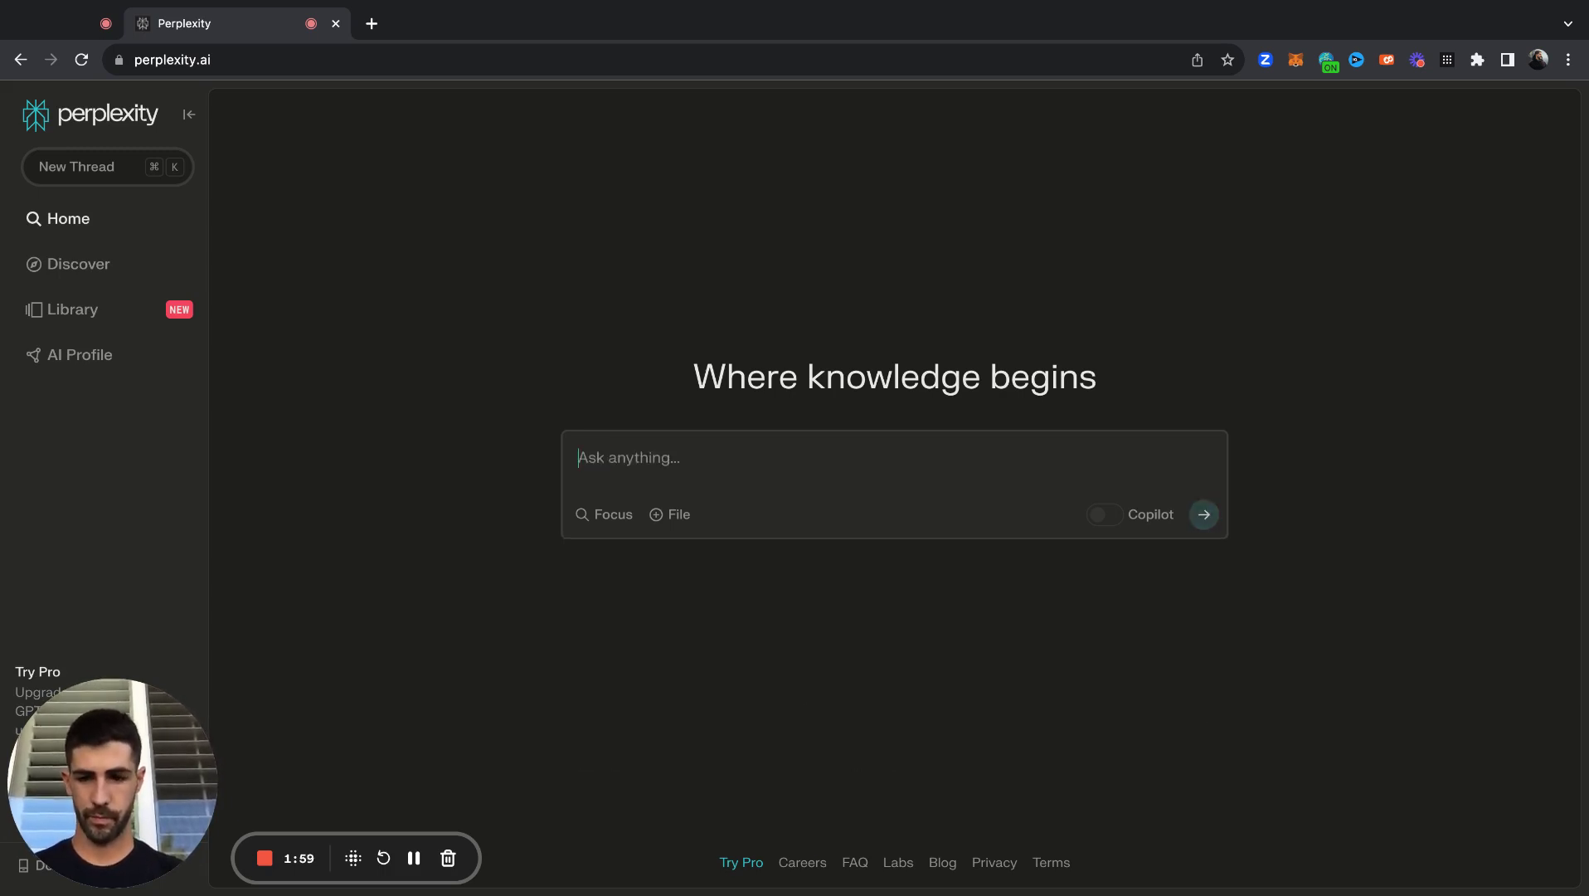
Write 'how much would it cost in electricity to charge a tesla model y 1500 miles per month at your home in the san francisco bay area'.
{"action": "type", "text": "how much "}
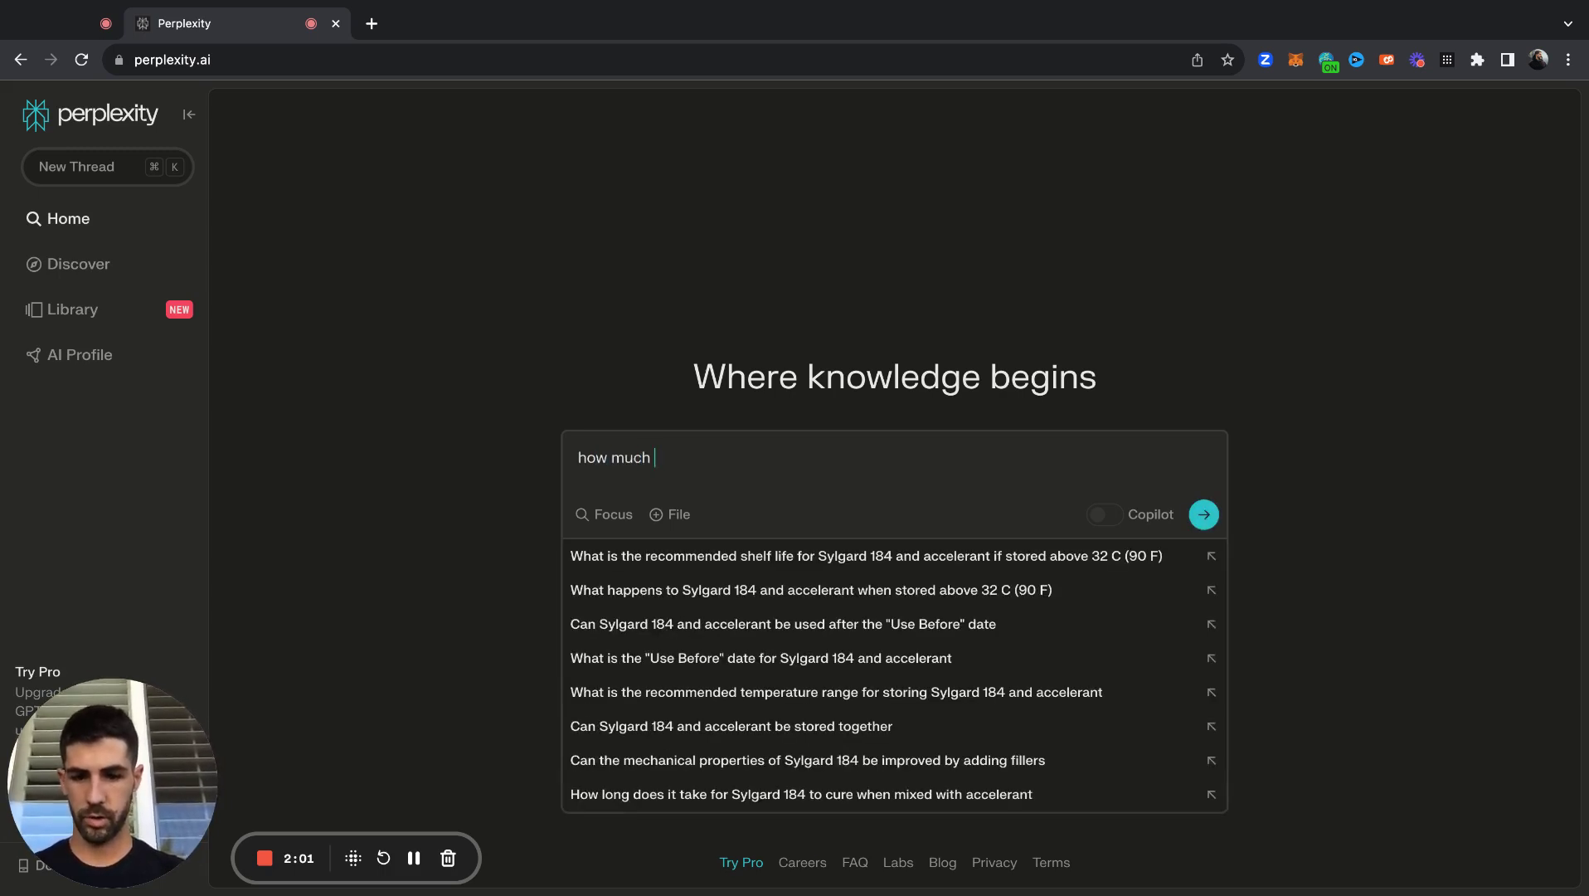
{"action": "type", "text": "would it cost "}
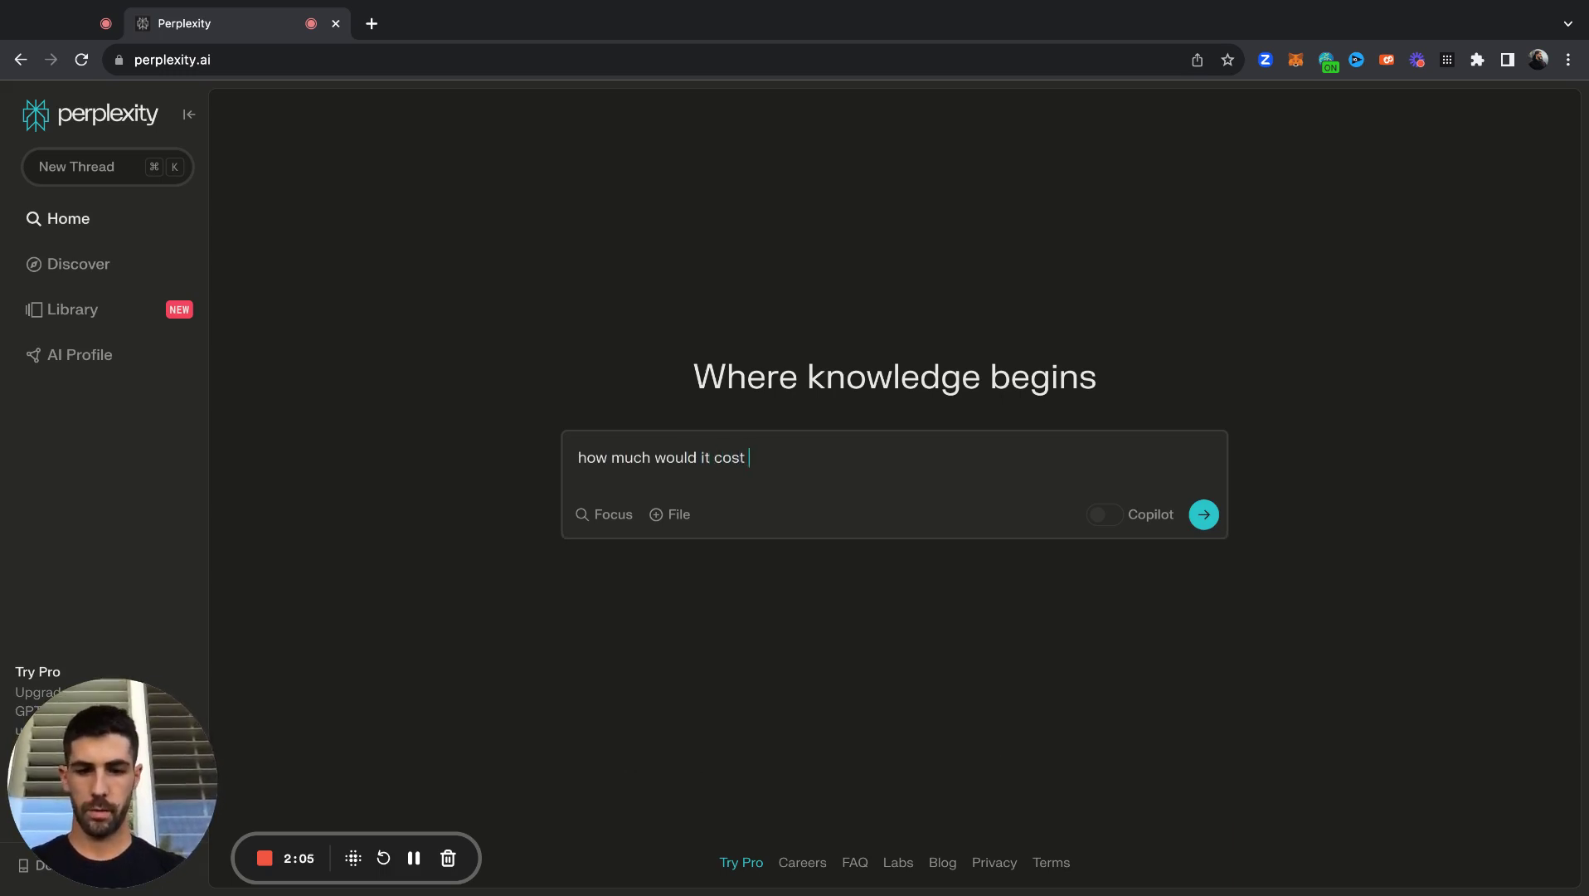
{"action": "type", "text": "in electric"}
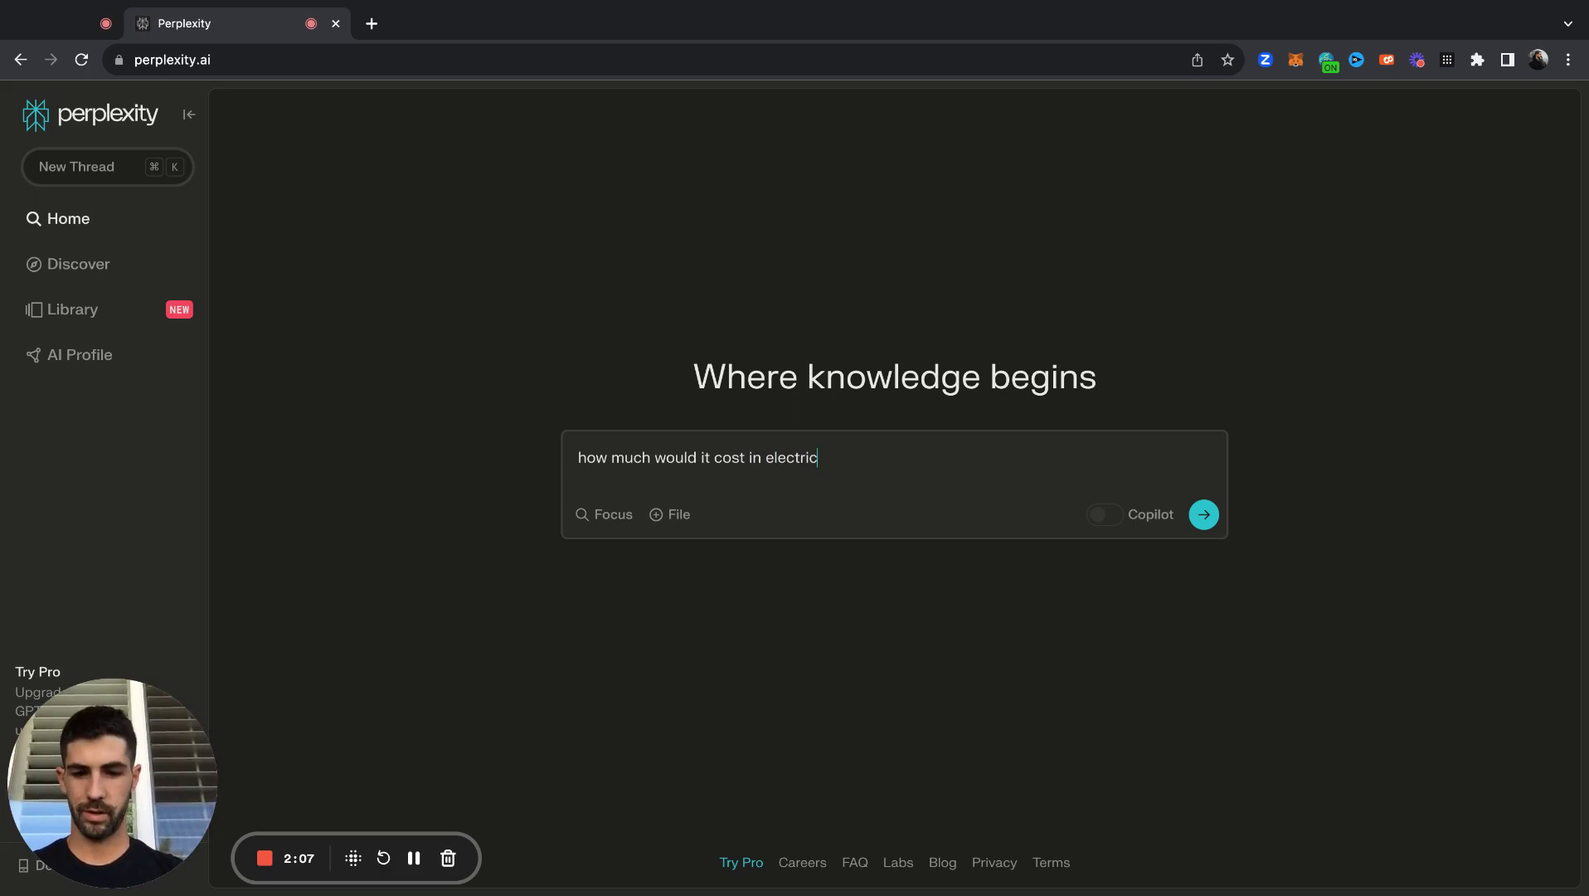
{"action": "type", "text": "ity"}
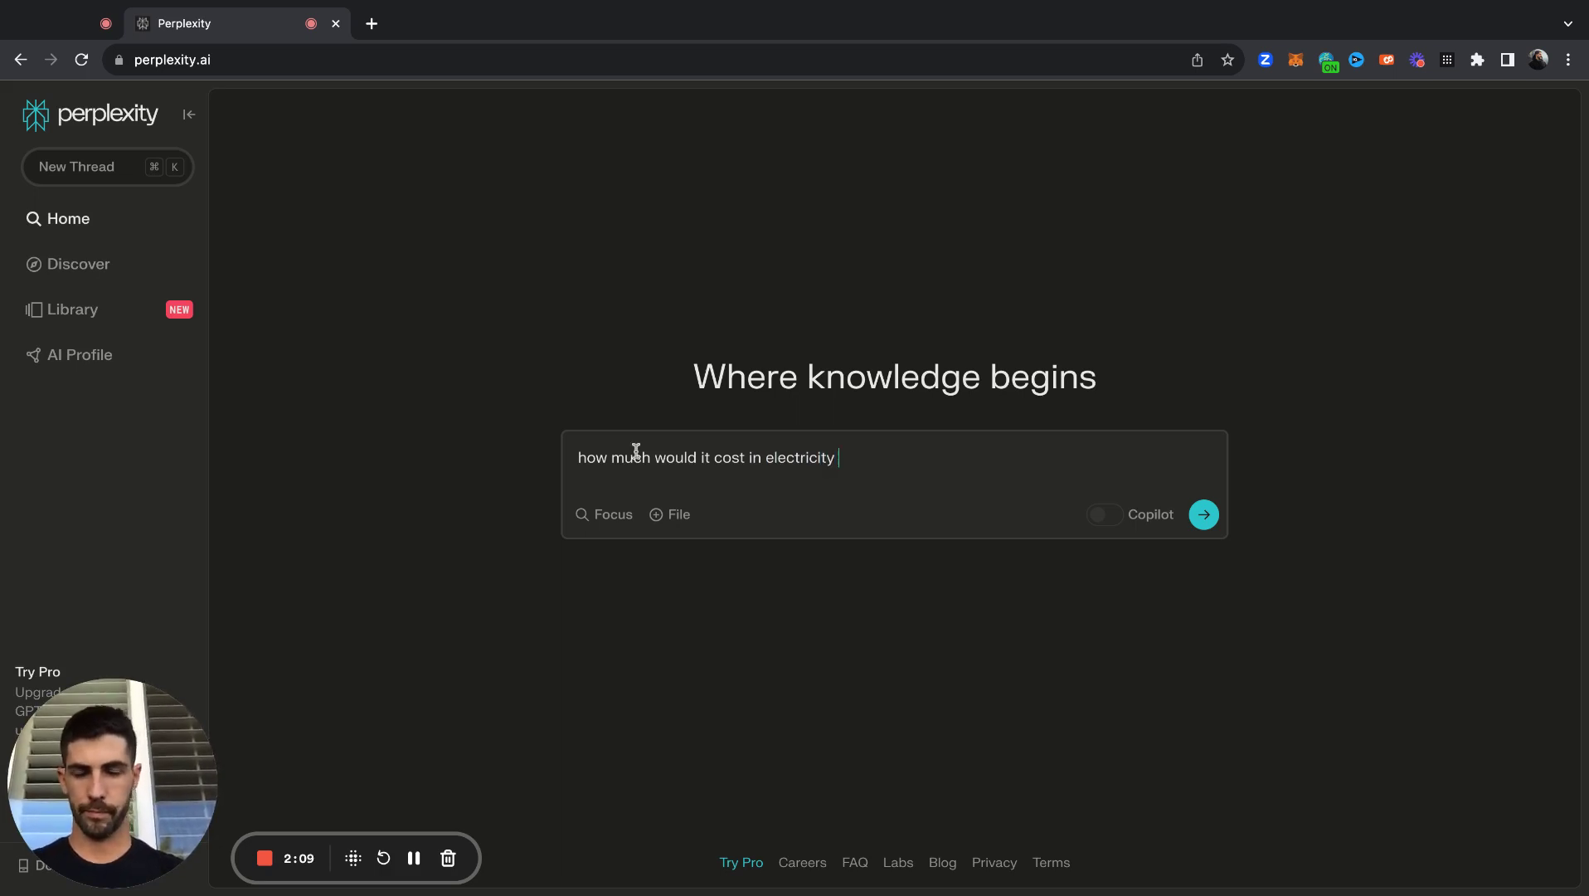
{"action": "type", "text": " to"}
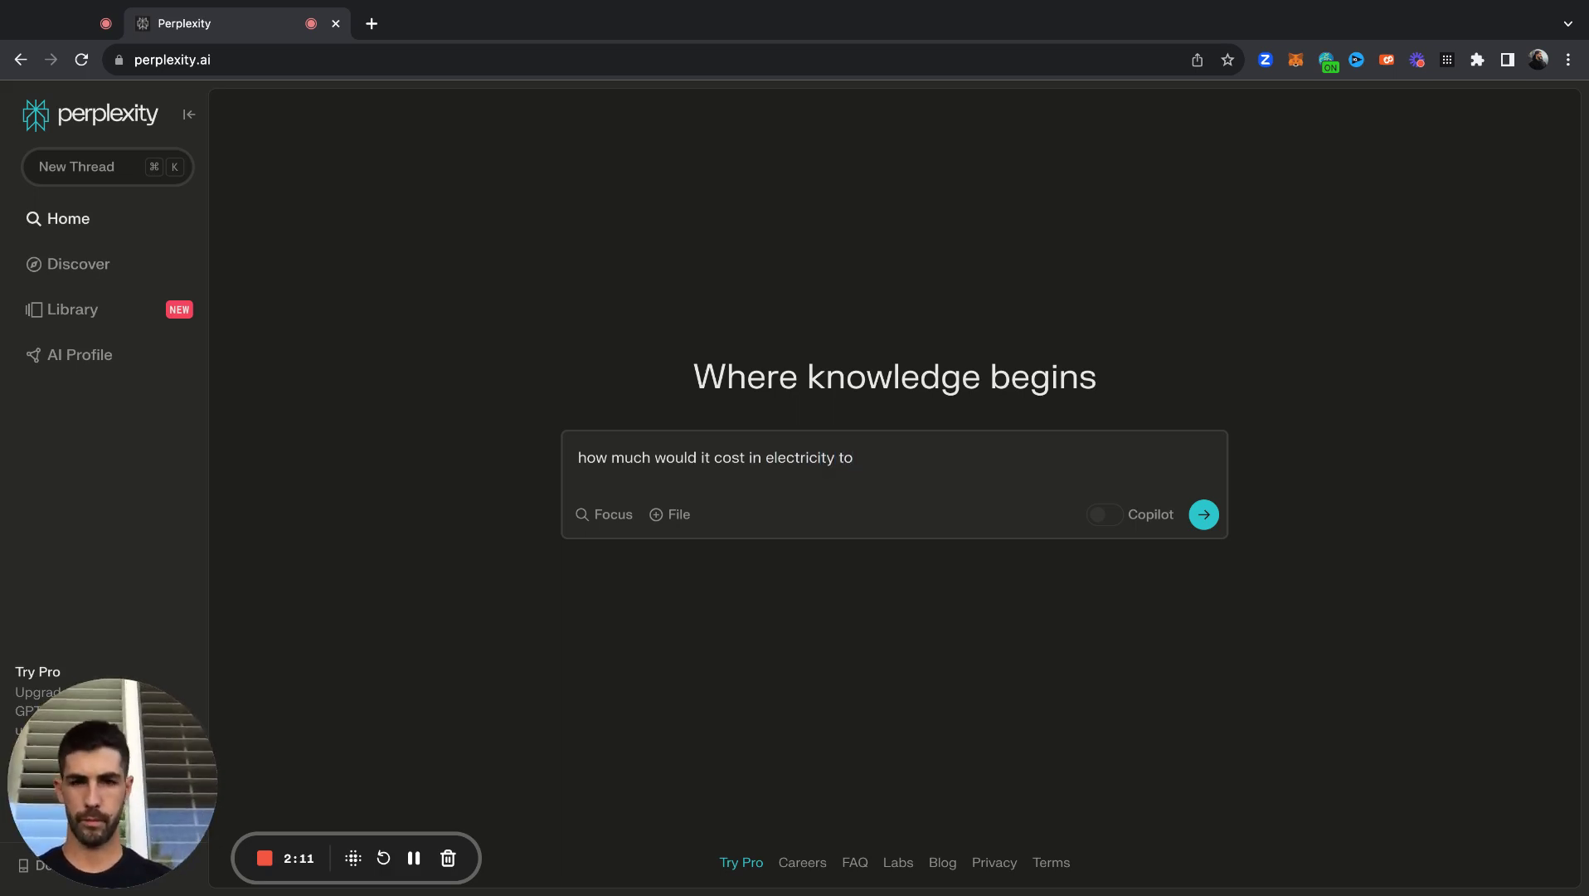
{"action": "type", "text": " charge"}
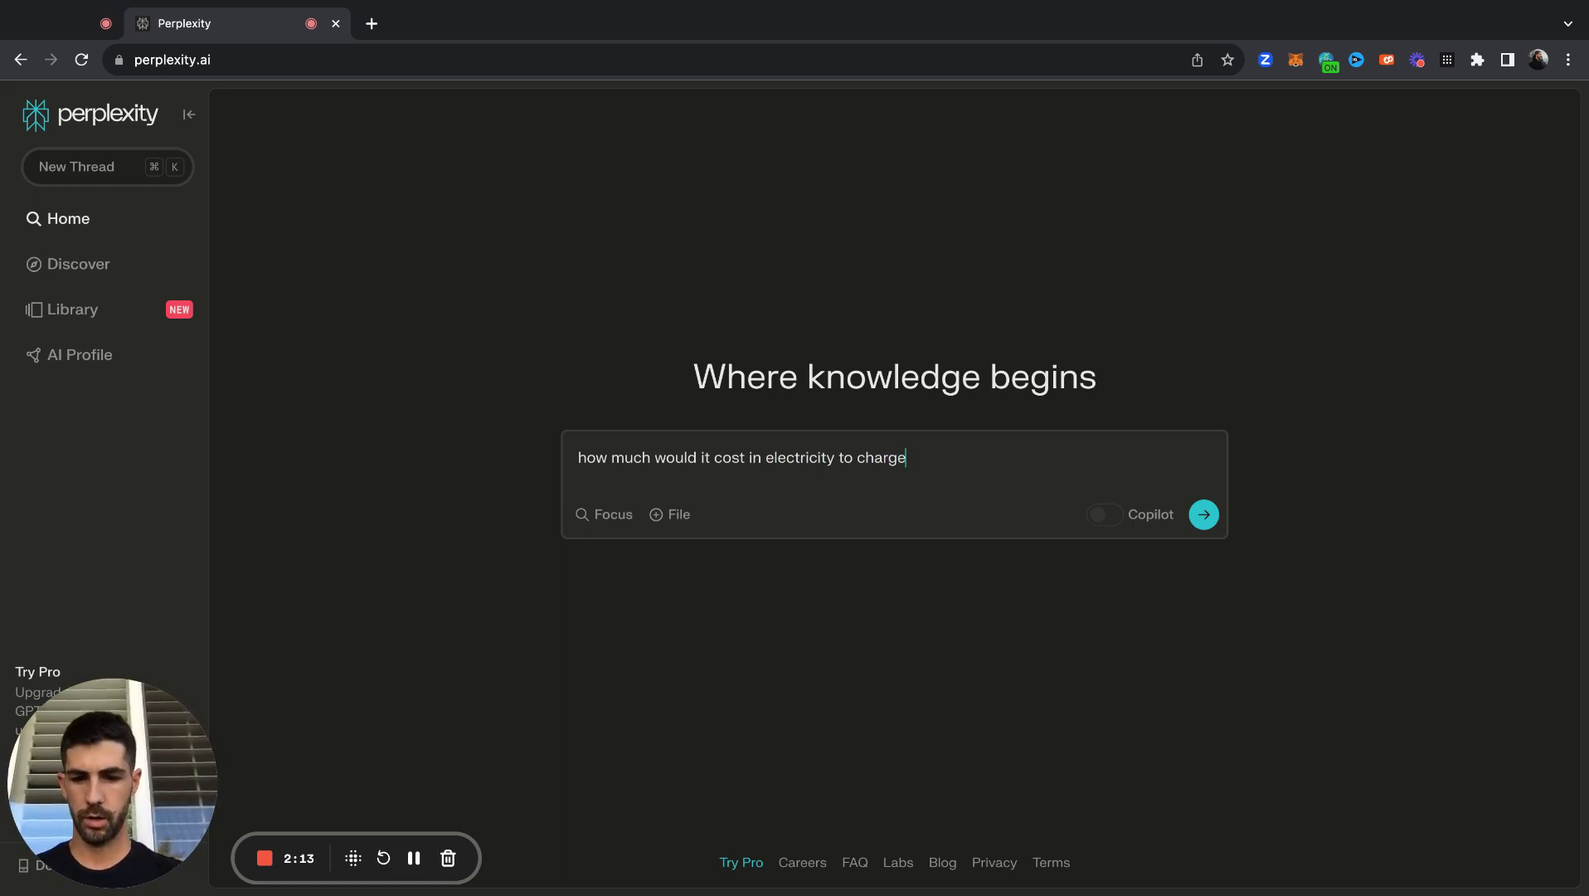
{"action": "type", "text": " a tesl"}
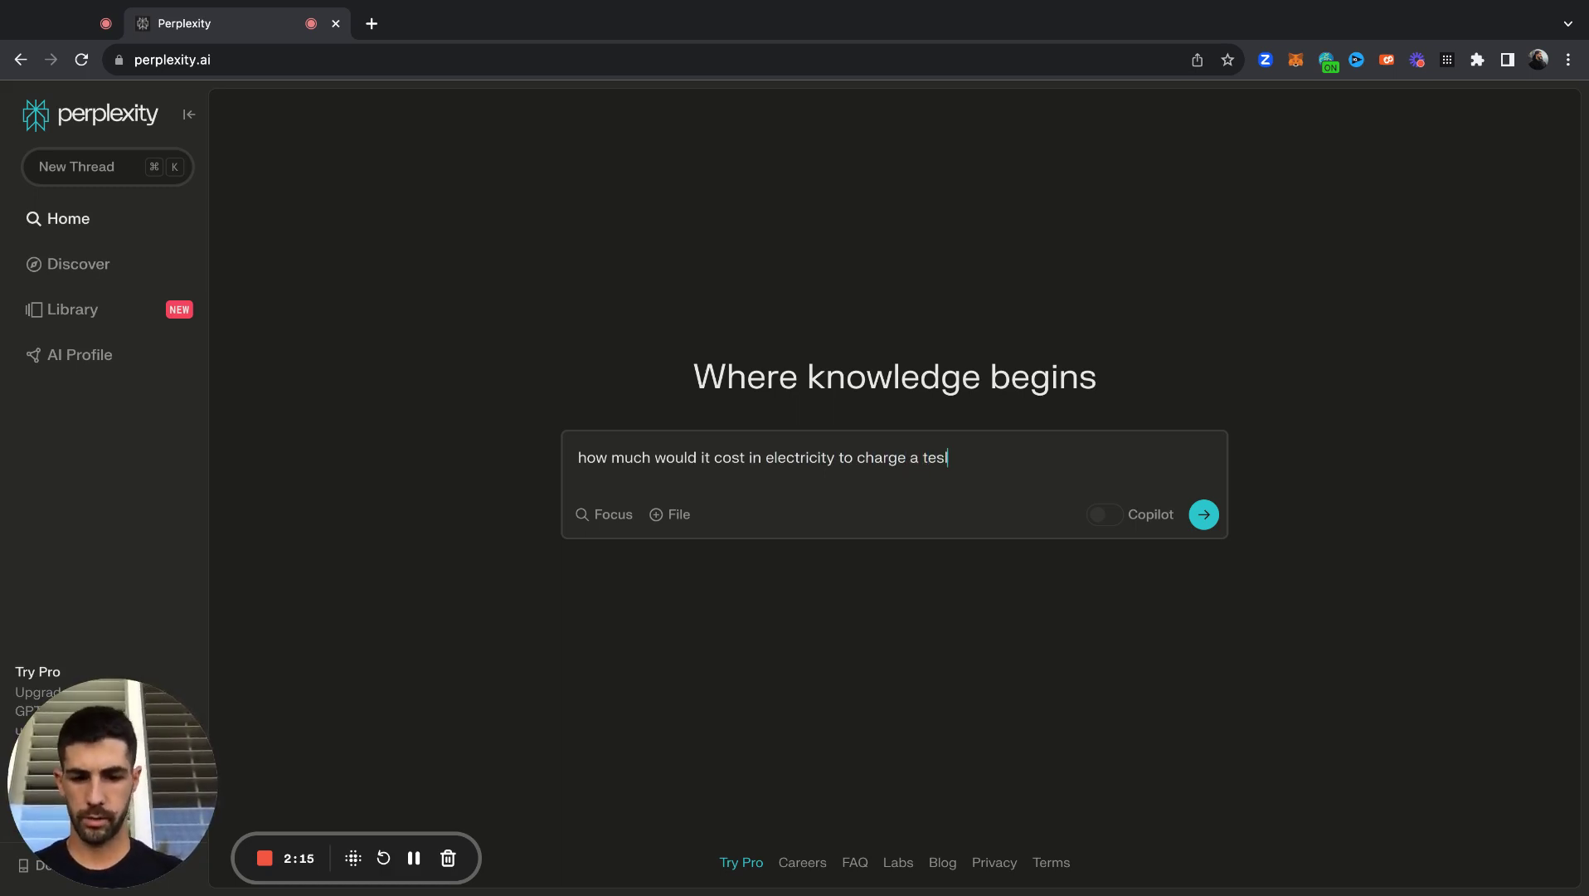
{"action": "type", "text": "a model y "}
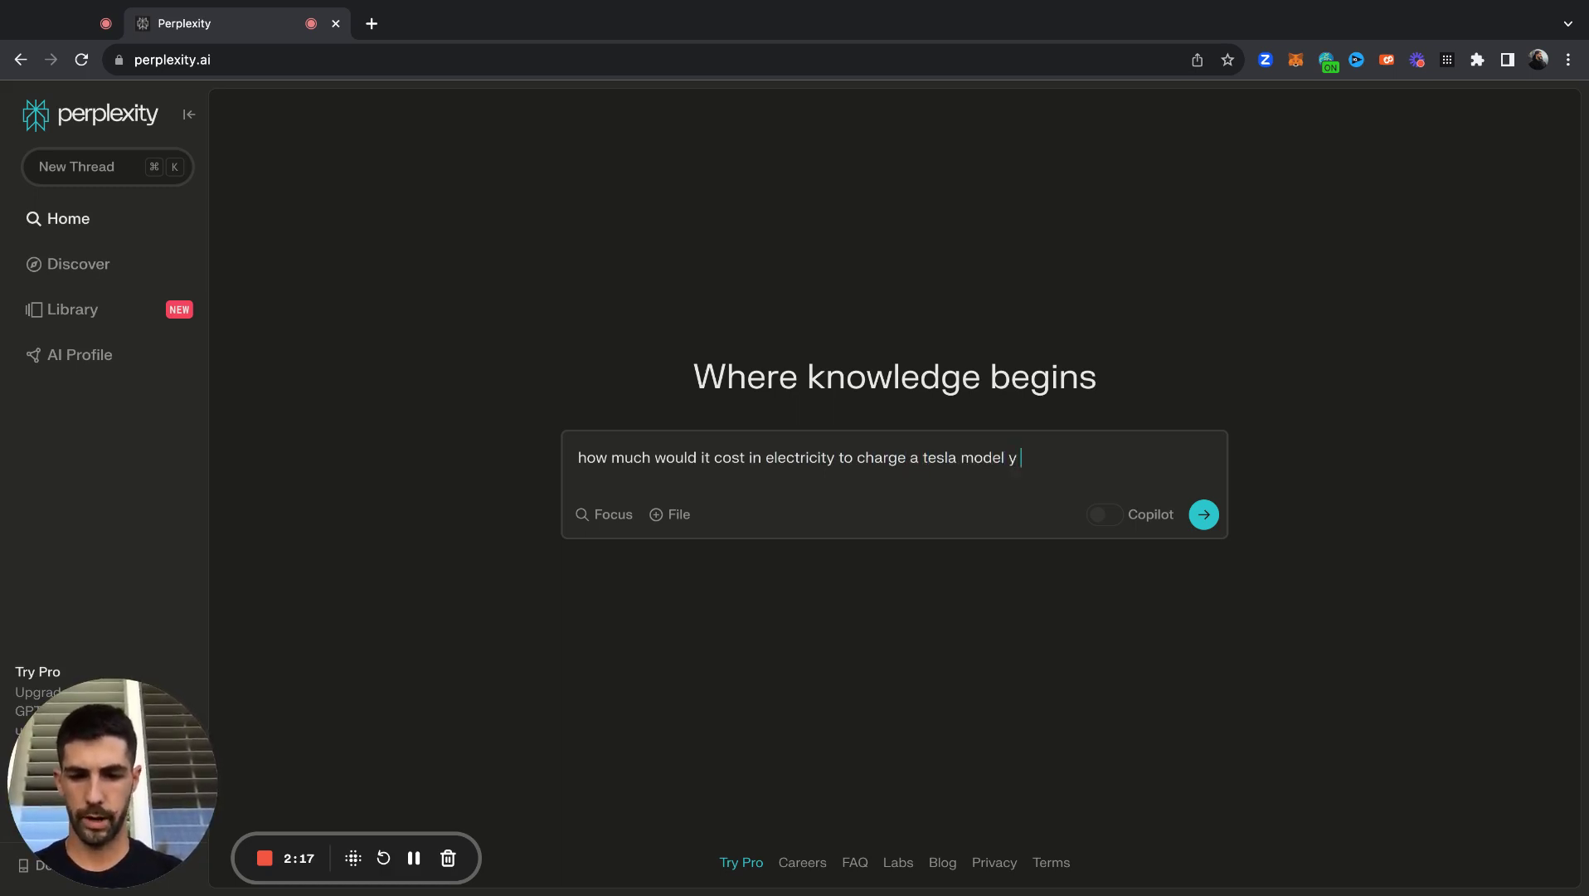
{"action": "type", "text": "1500"}
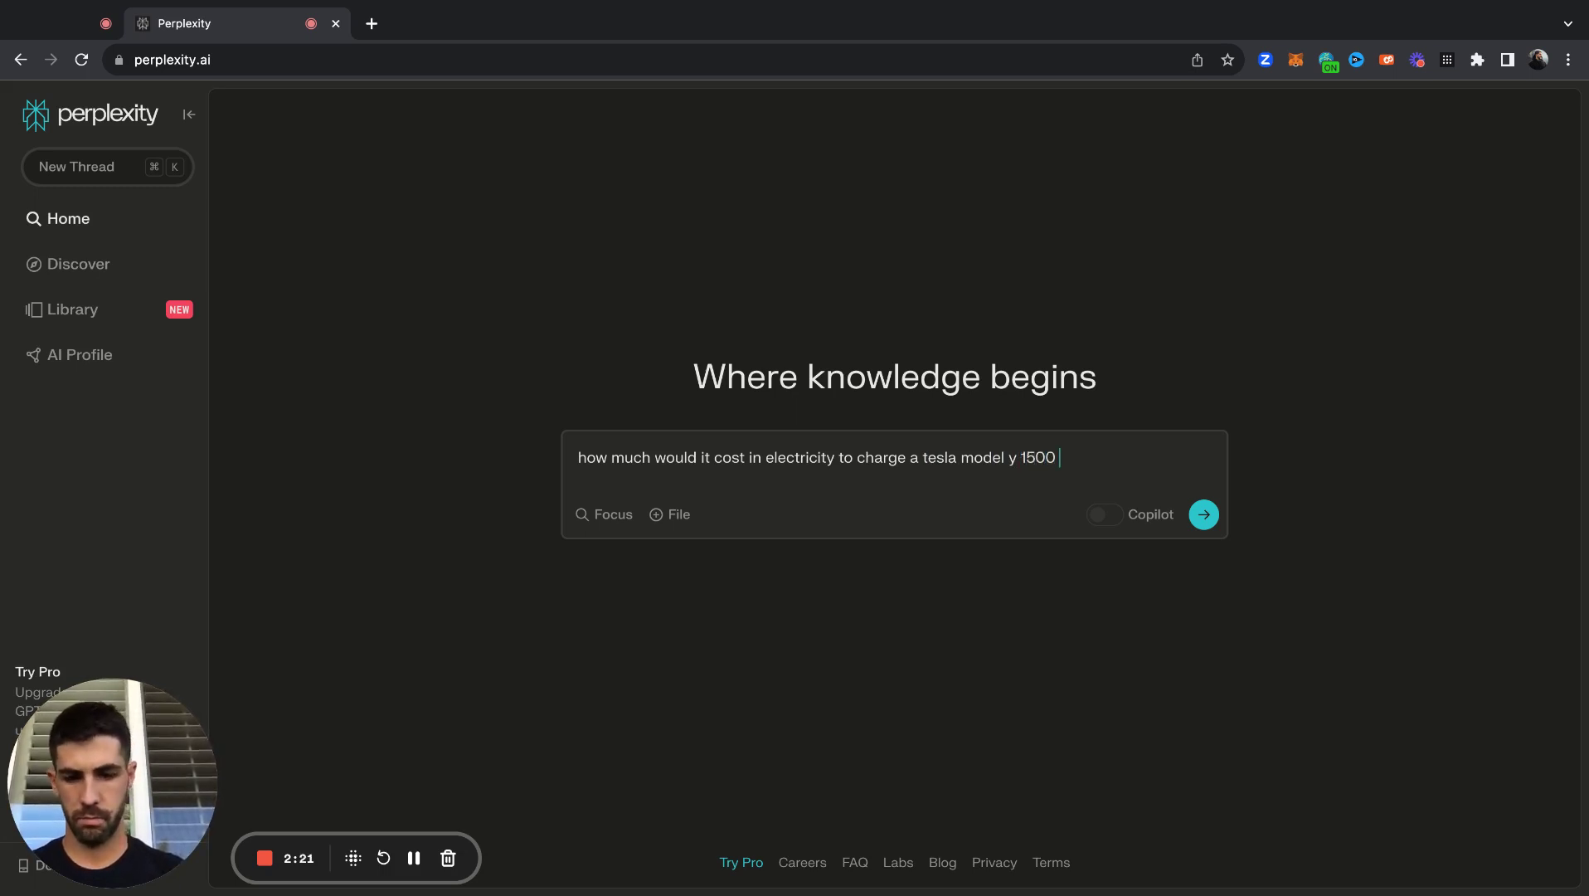
{"action": "type", "text": " miles"}
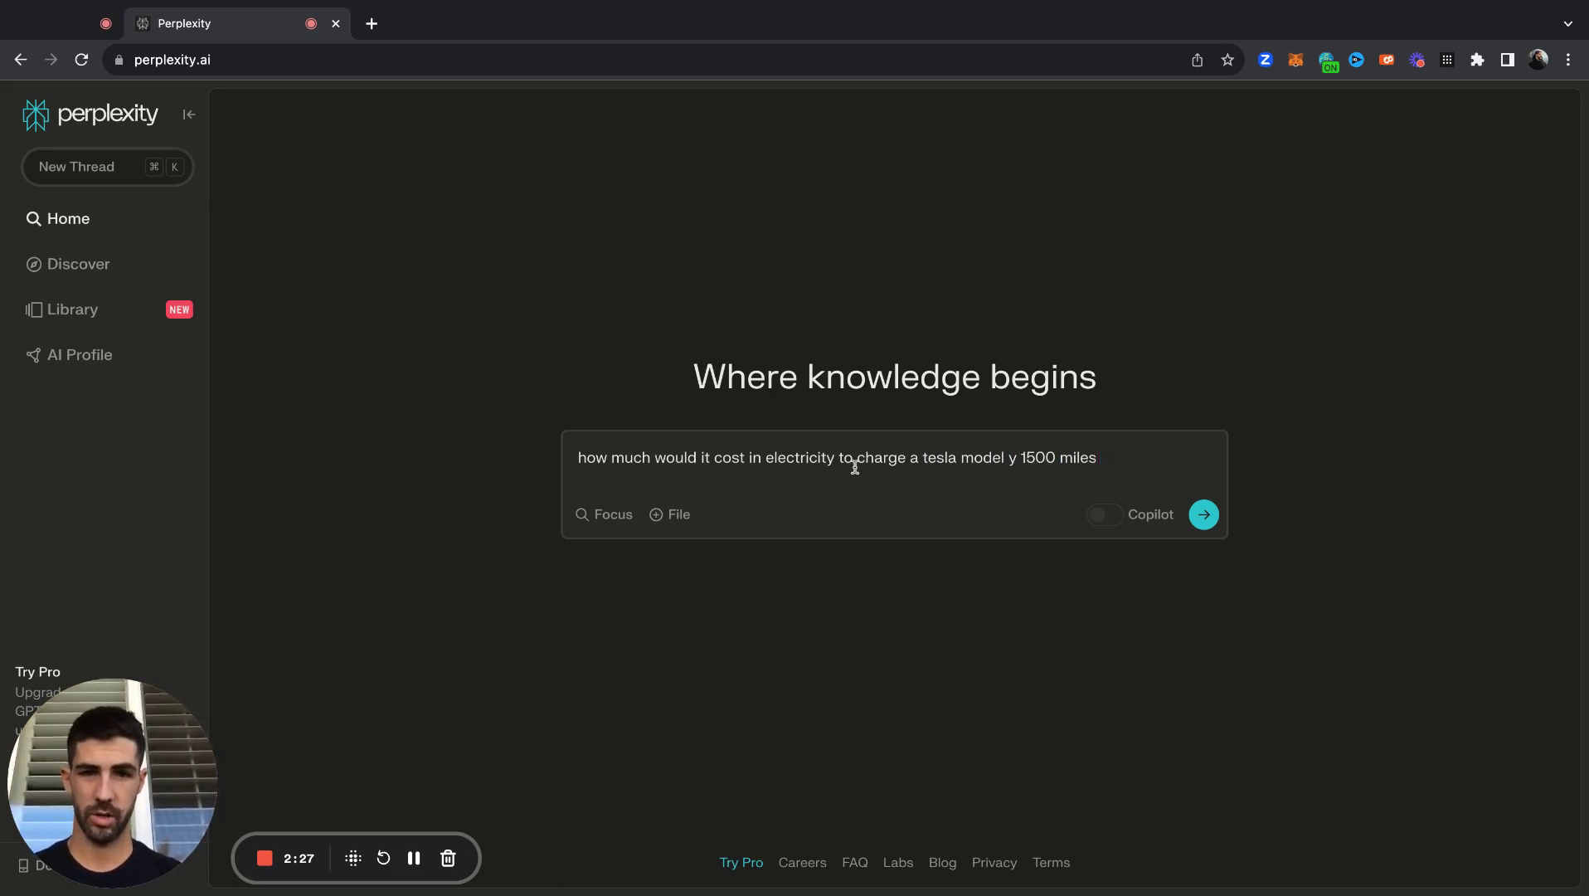
{"action": "type", "text": "per month"}
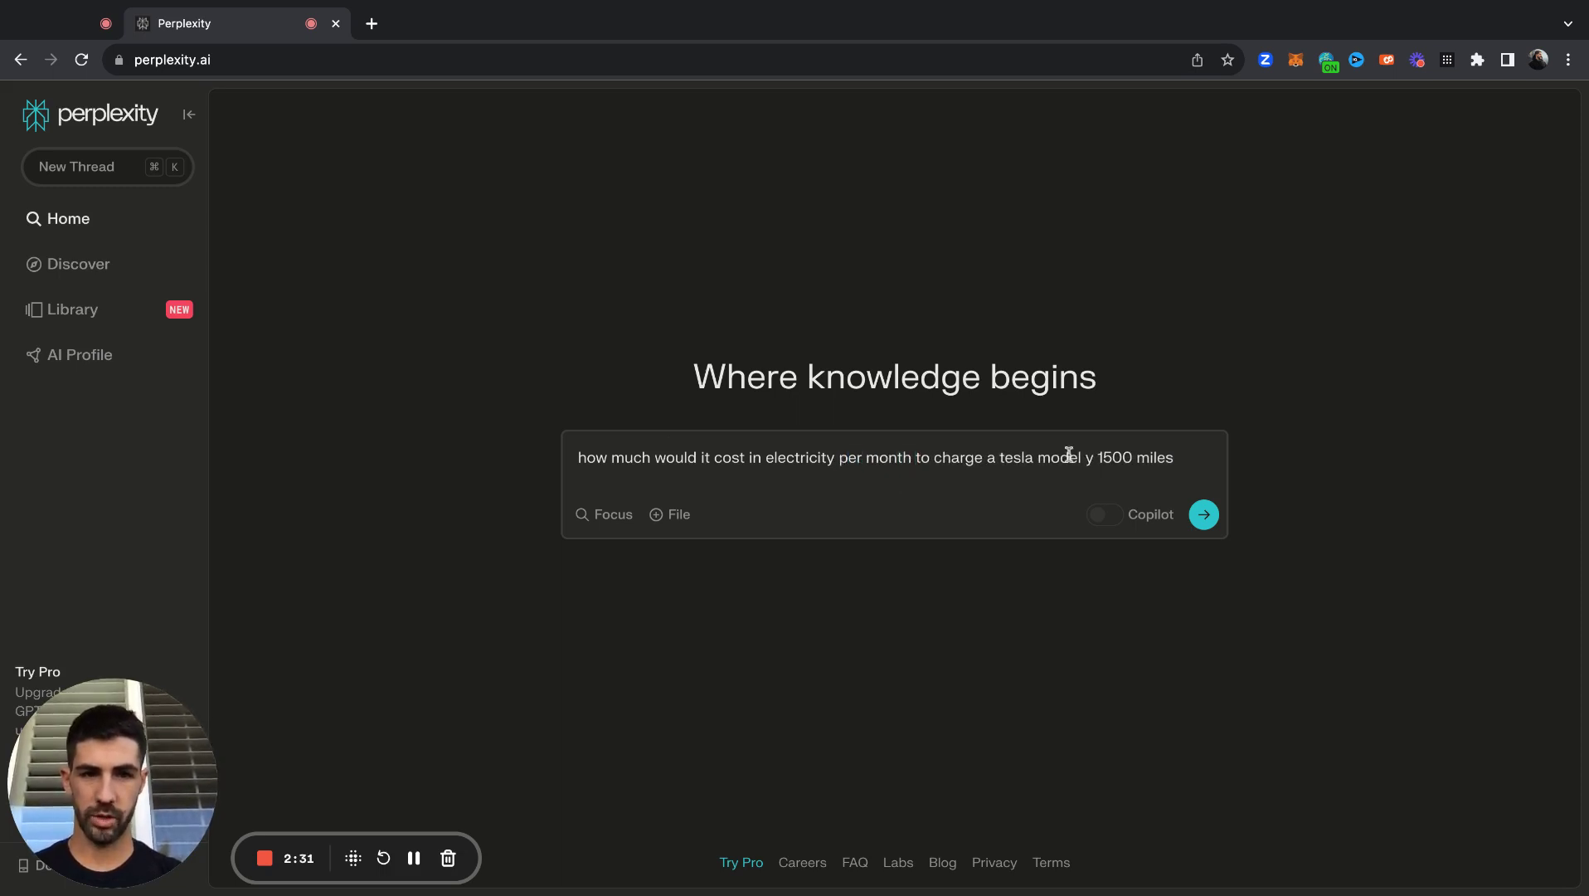
{"action": "left_click", "coordinate": [1178, 458]}
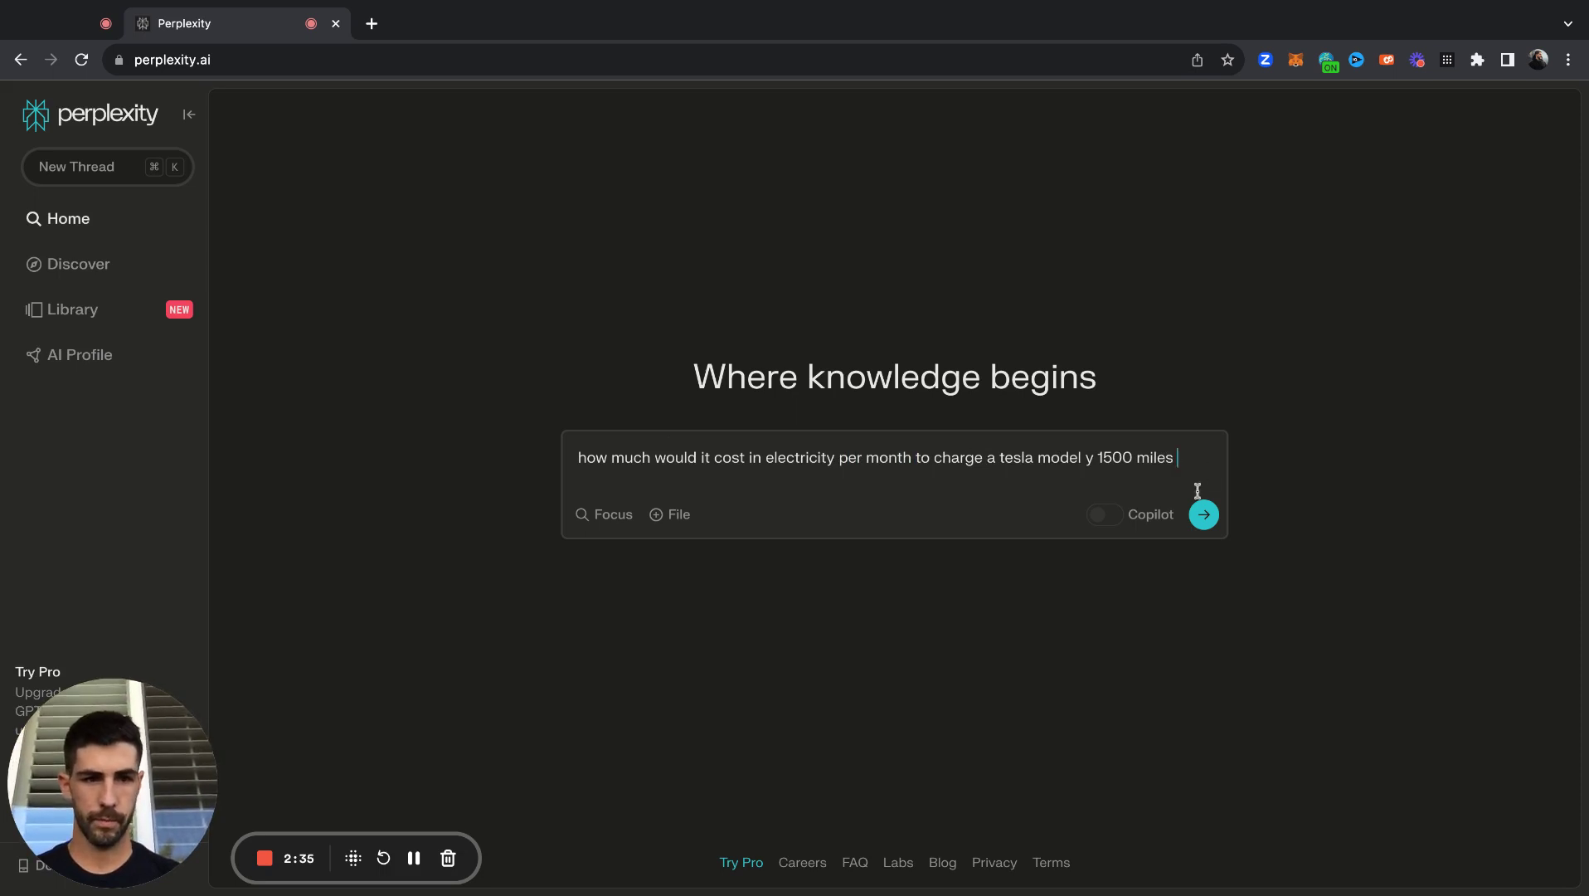
{"action": "type", "text": "at your "}
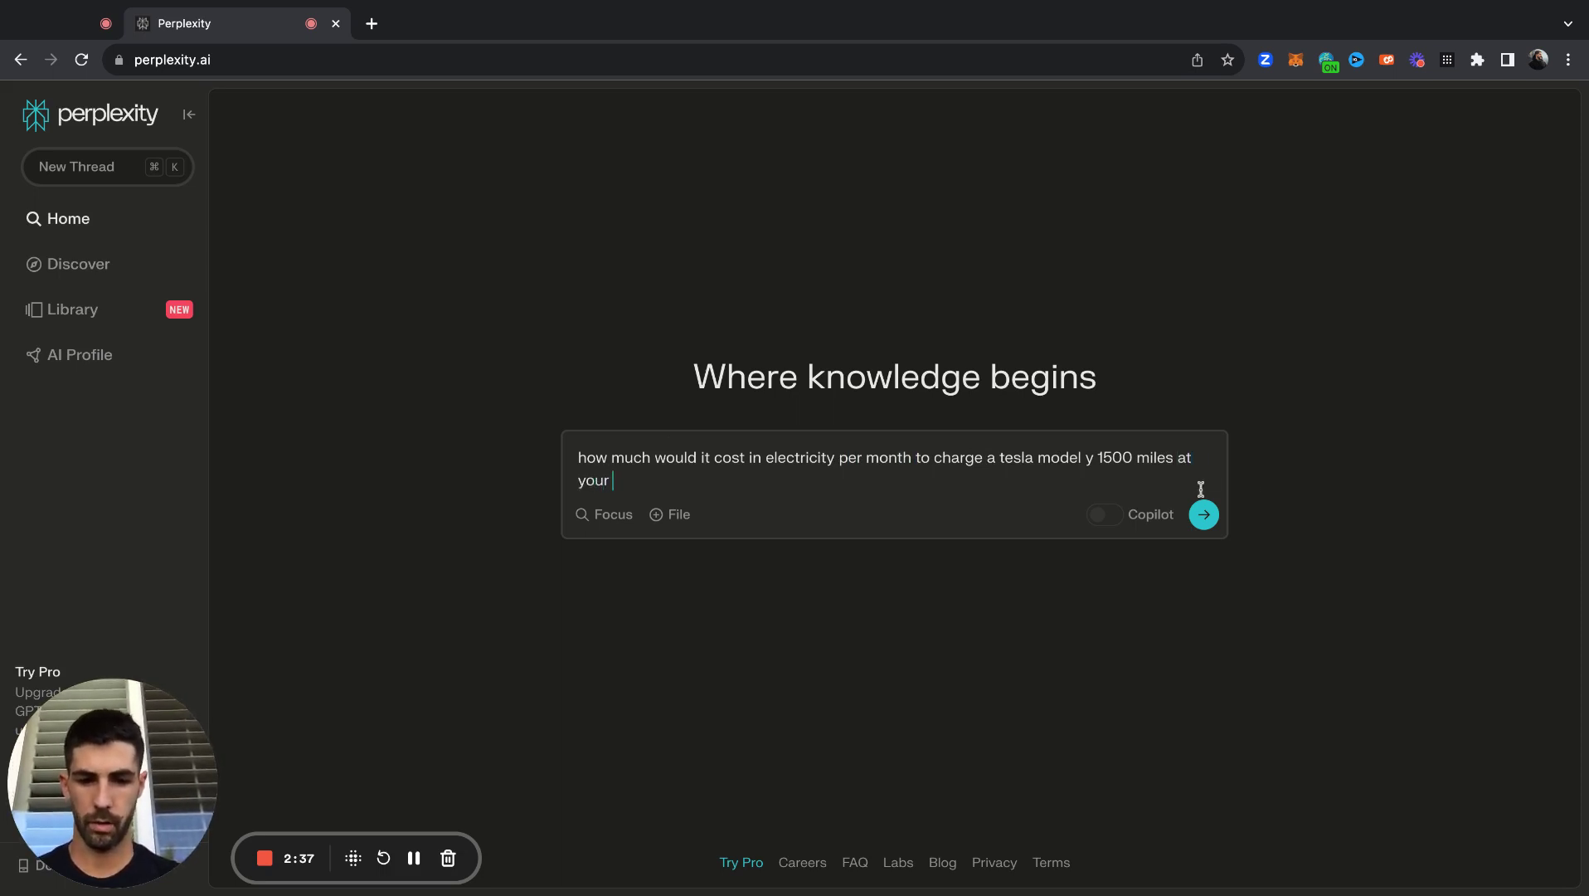
{"action": "type", "text": "home in the "}
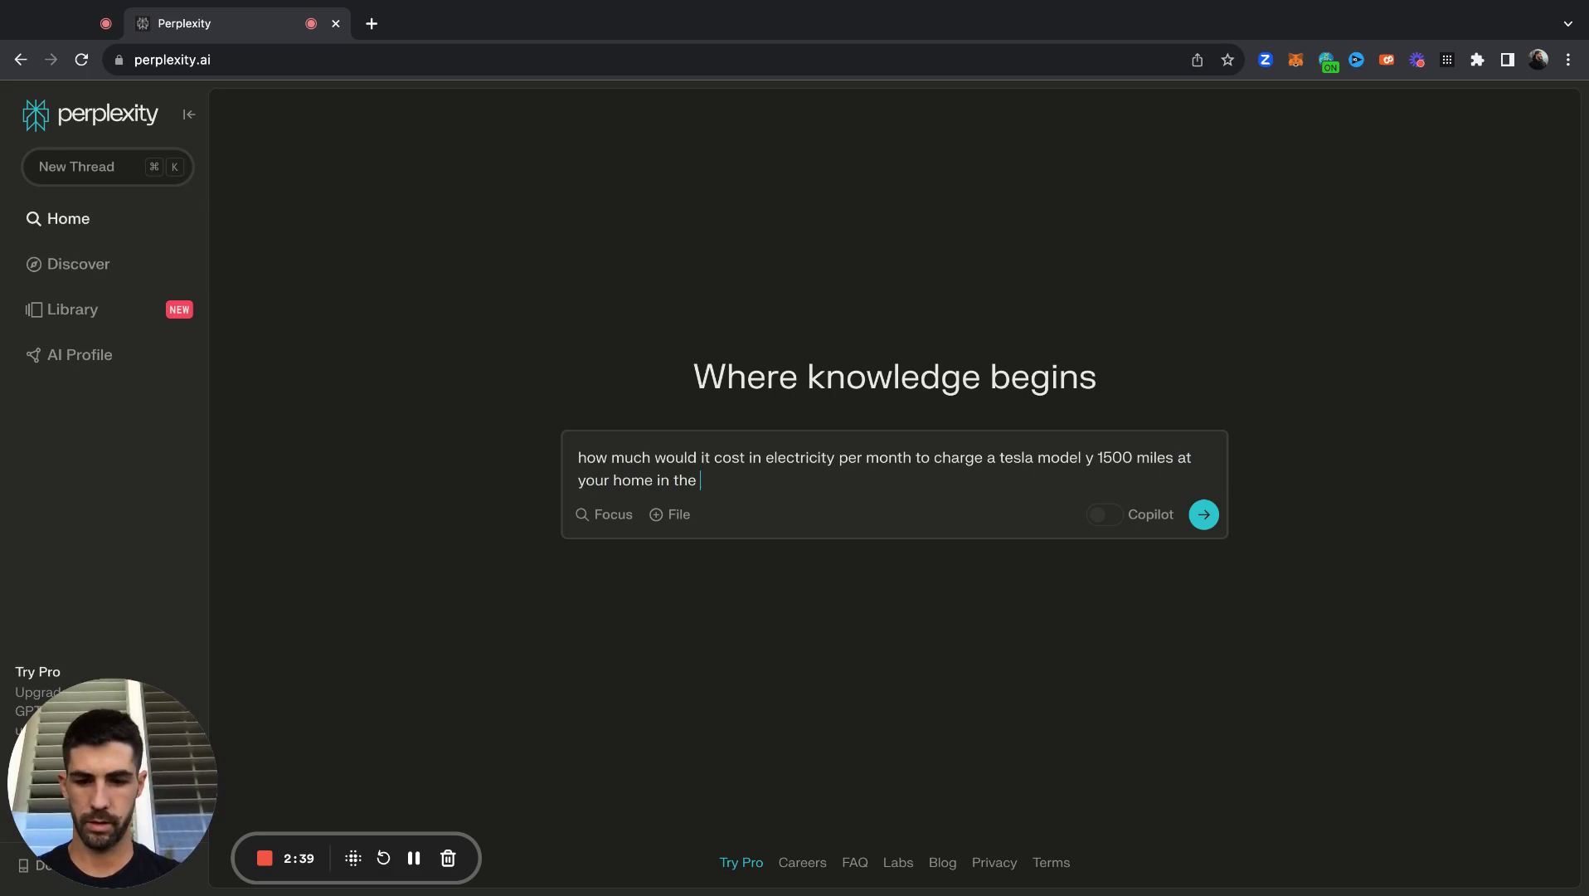
{"action": "type", "text": "san francisco bay area."}
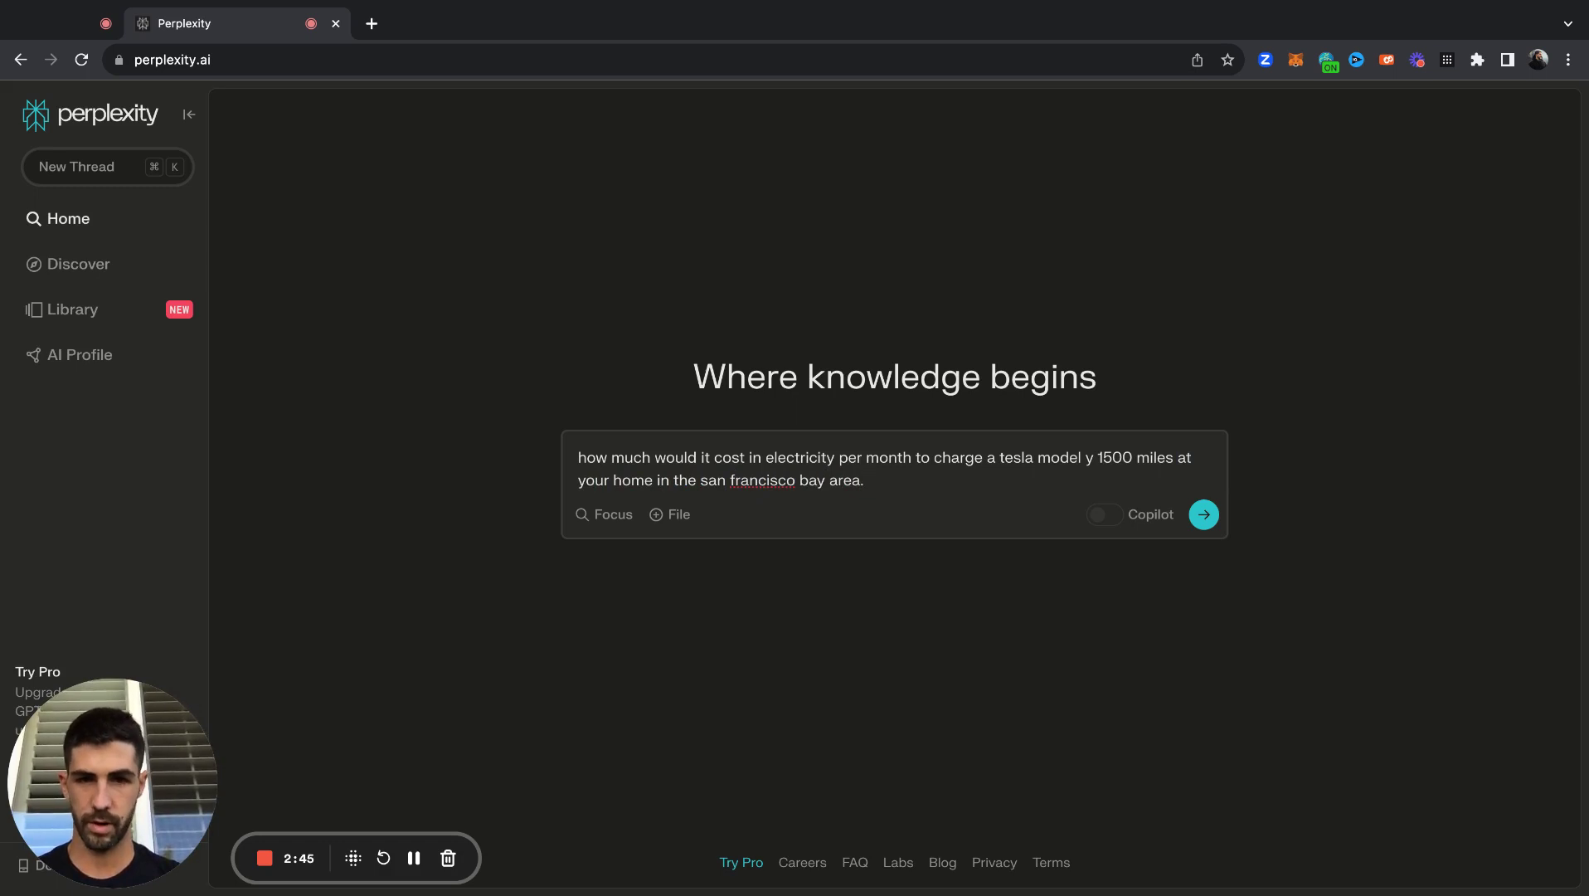
Submit the Bay Area charging question and read the roughly $45 answer at $0.12 per kWh.
{"action": "left_click", "coordinate": [1208, 527]}
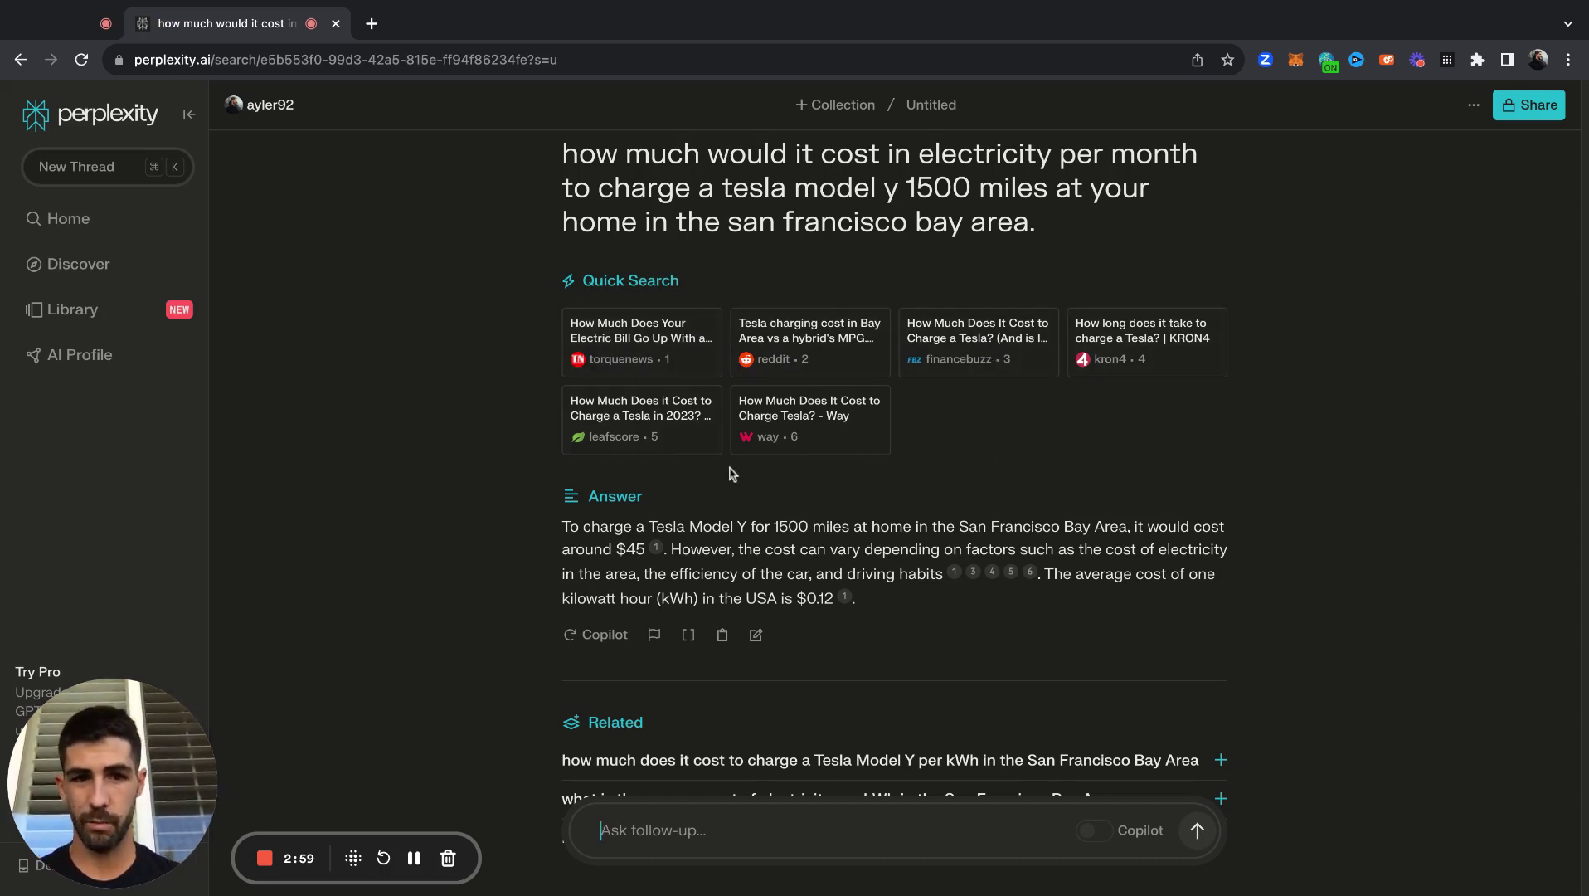
{"action": "scroll", "coordinate": [730, 473], "scroll_direction": "down", "scroll_amount": 2}
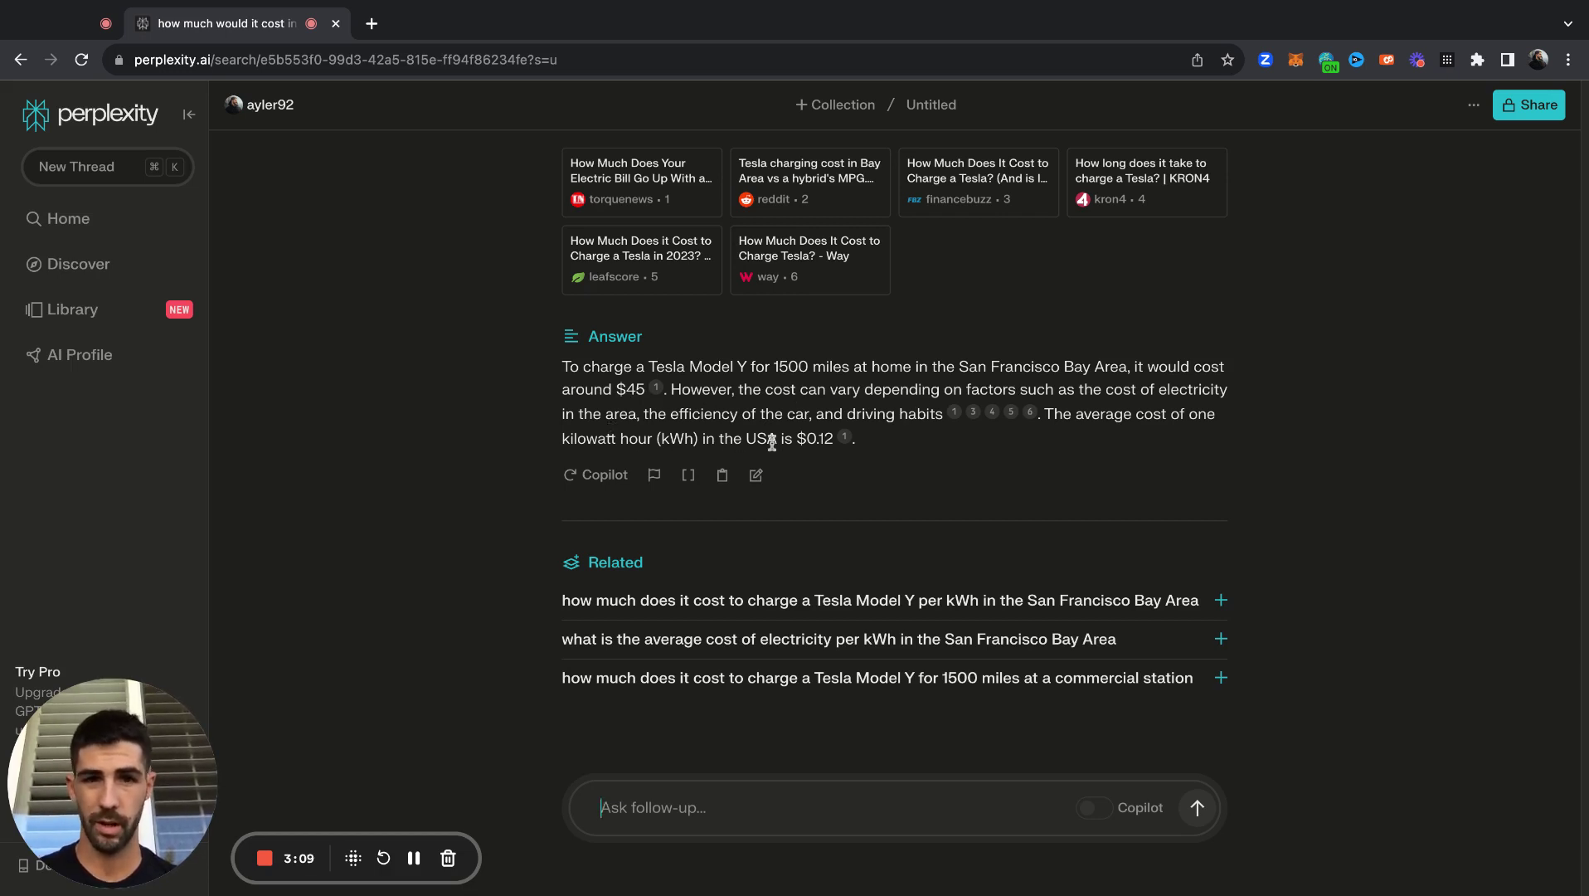
{"action": "scroll", "coordinate": [811, 641], "scroll_direction": "down", "scroll_amount": 2}
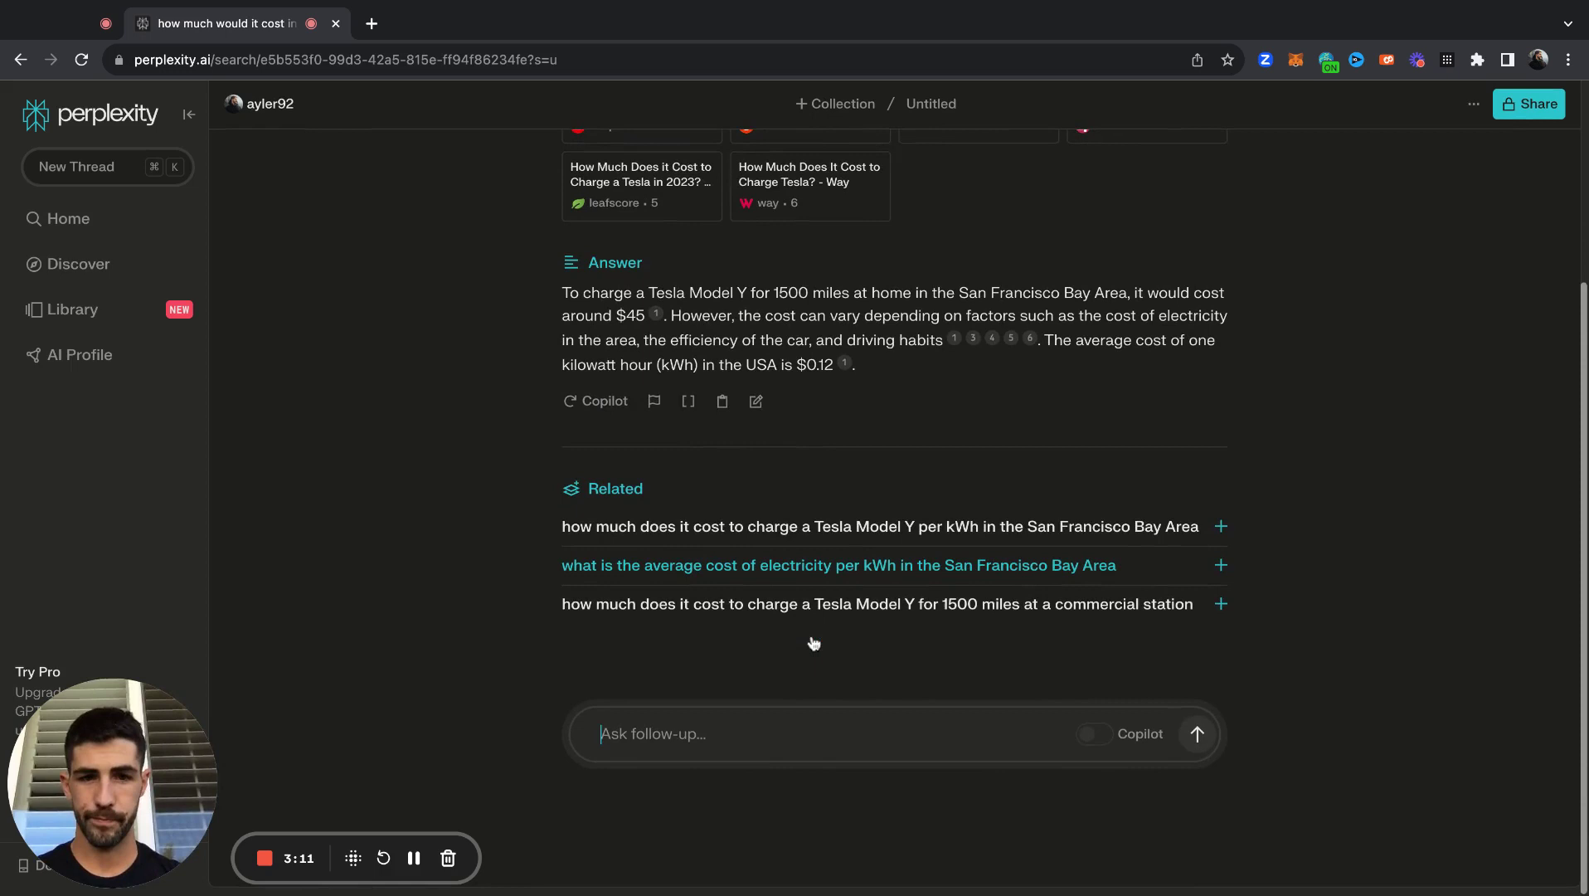
Send the follow-up 'I drive a kia k5, how much would it cost to drive the same ? compare it against the tesla'.
{"action": "type", "text": "I"}
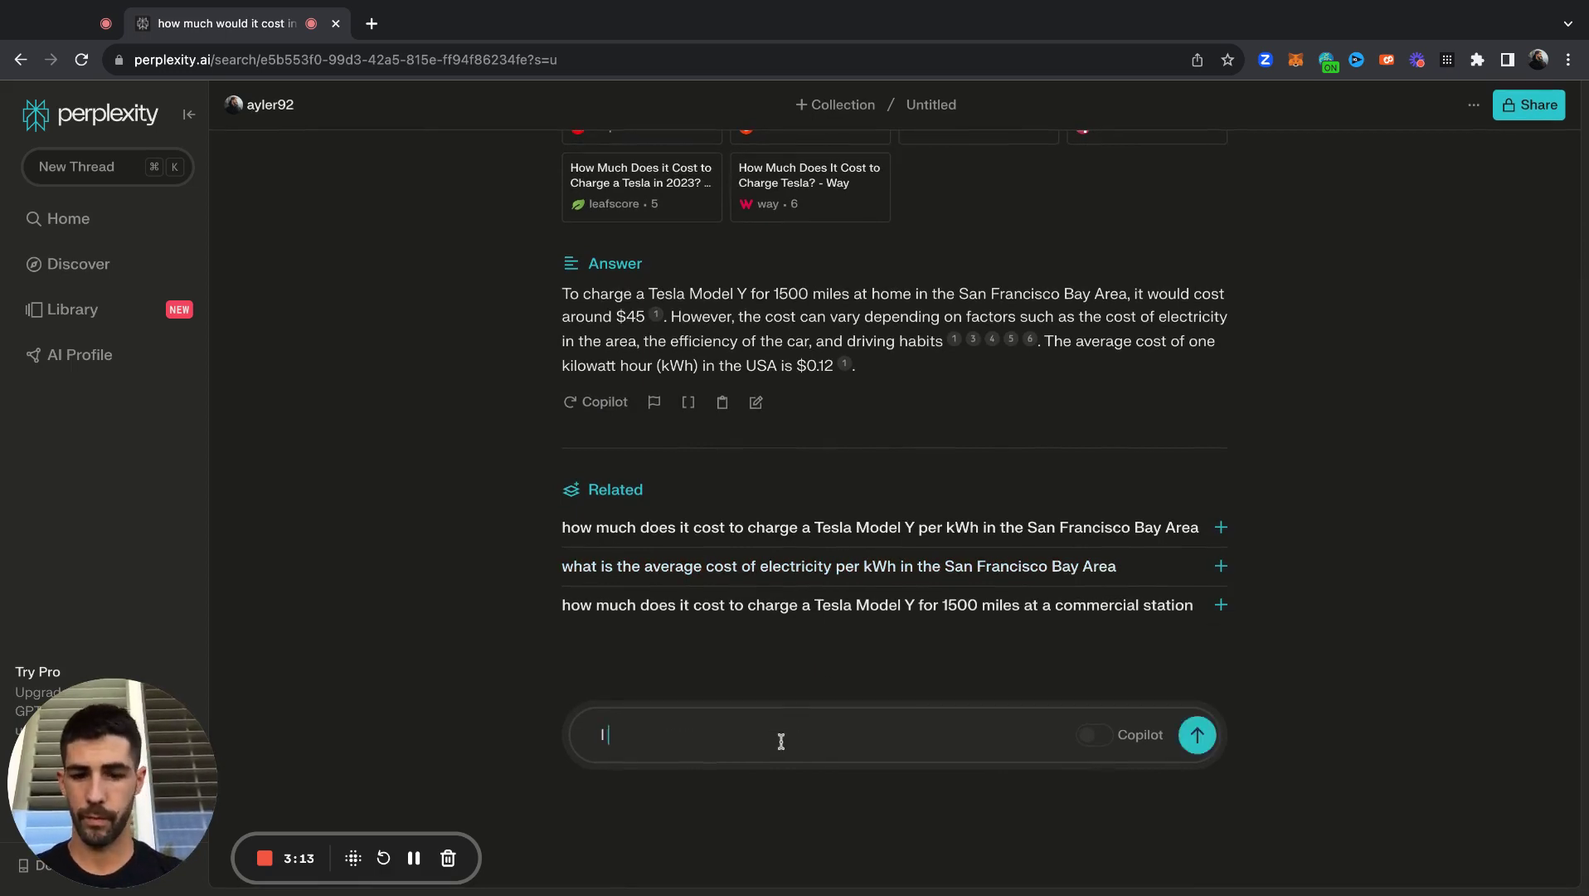
{"action": "type", "text": " driv"}
{"action": "key", "text": "BackSpace"}
{"action": "key", "text": "BackSpace"}
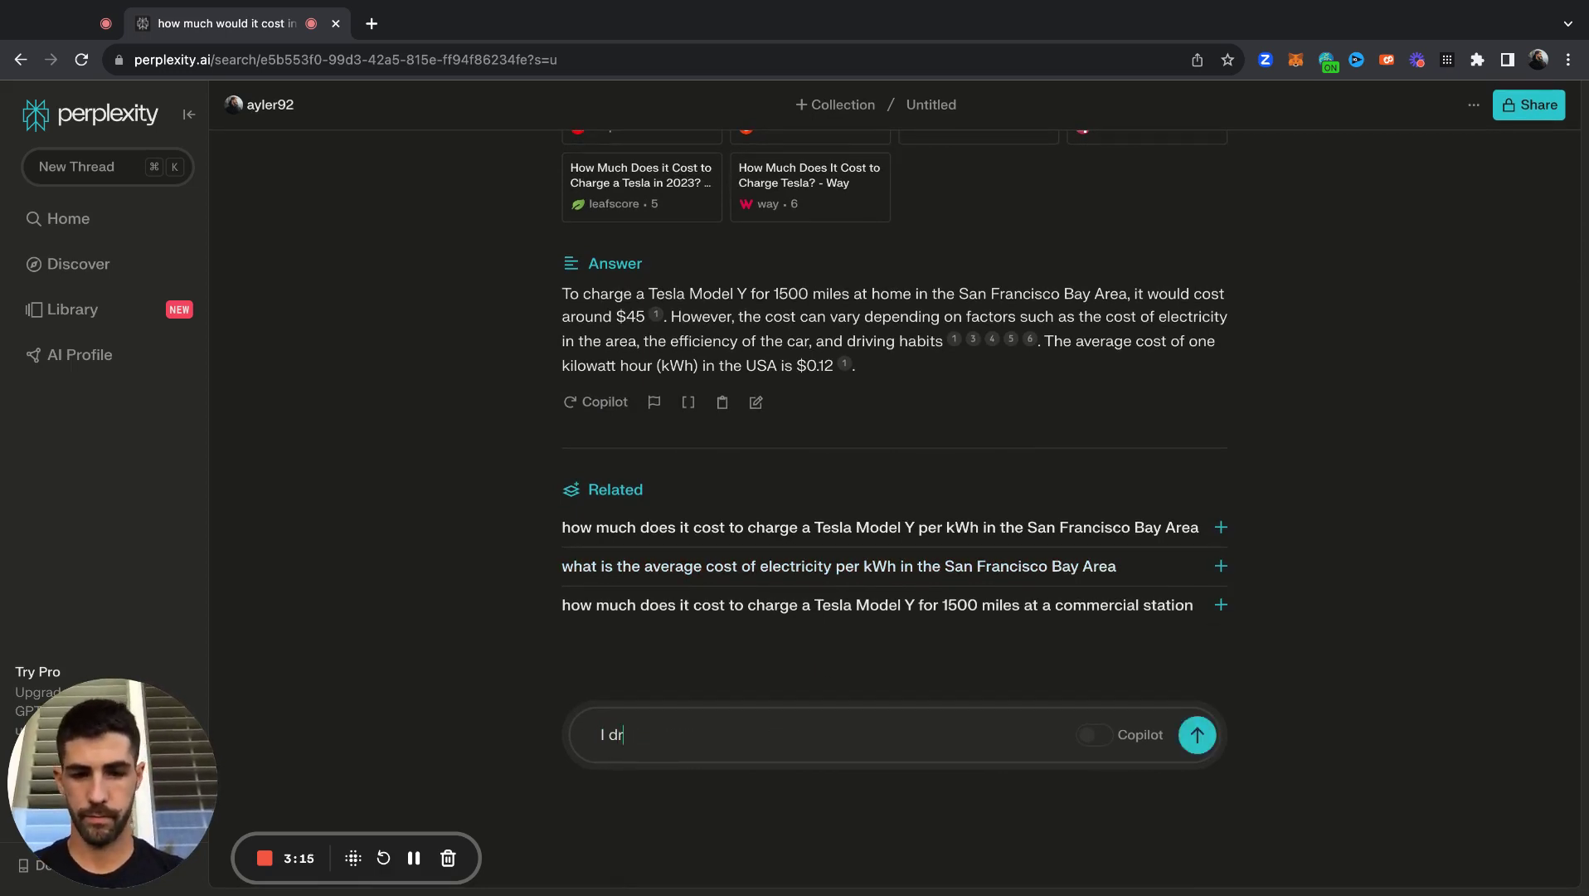
{"action": "type", "text": "ive a kia k"}
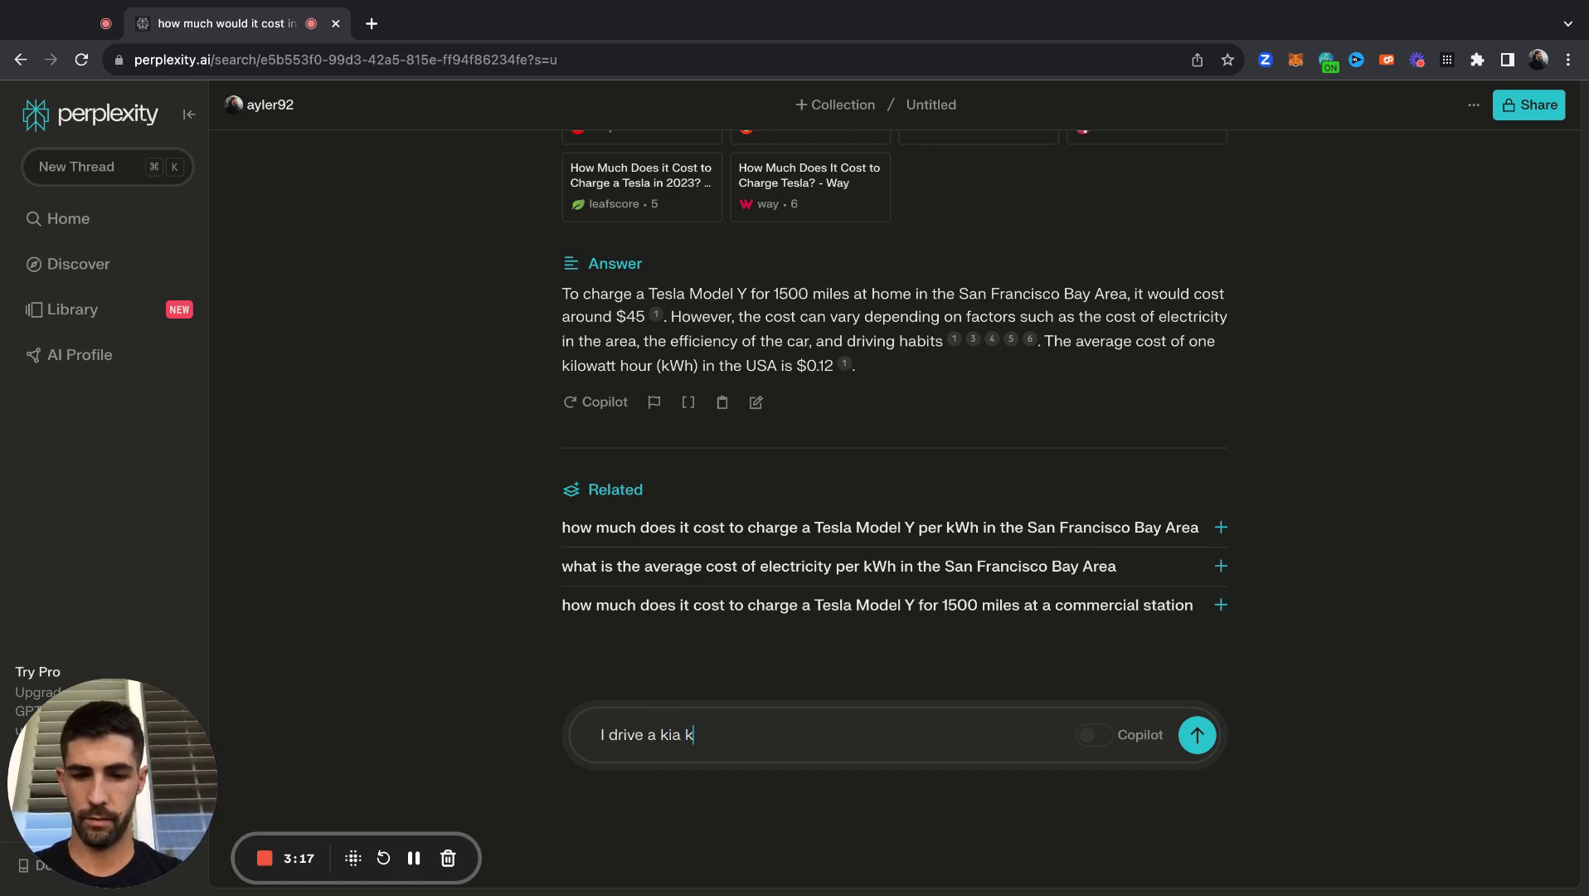
{"action": "type", "text": "5,"}
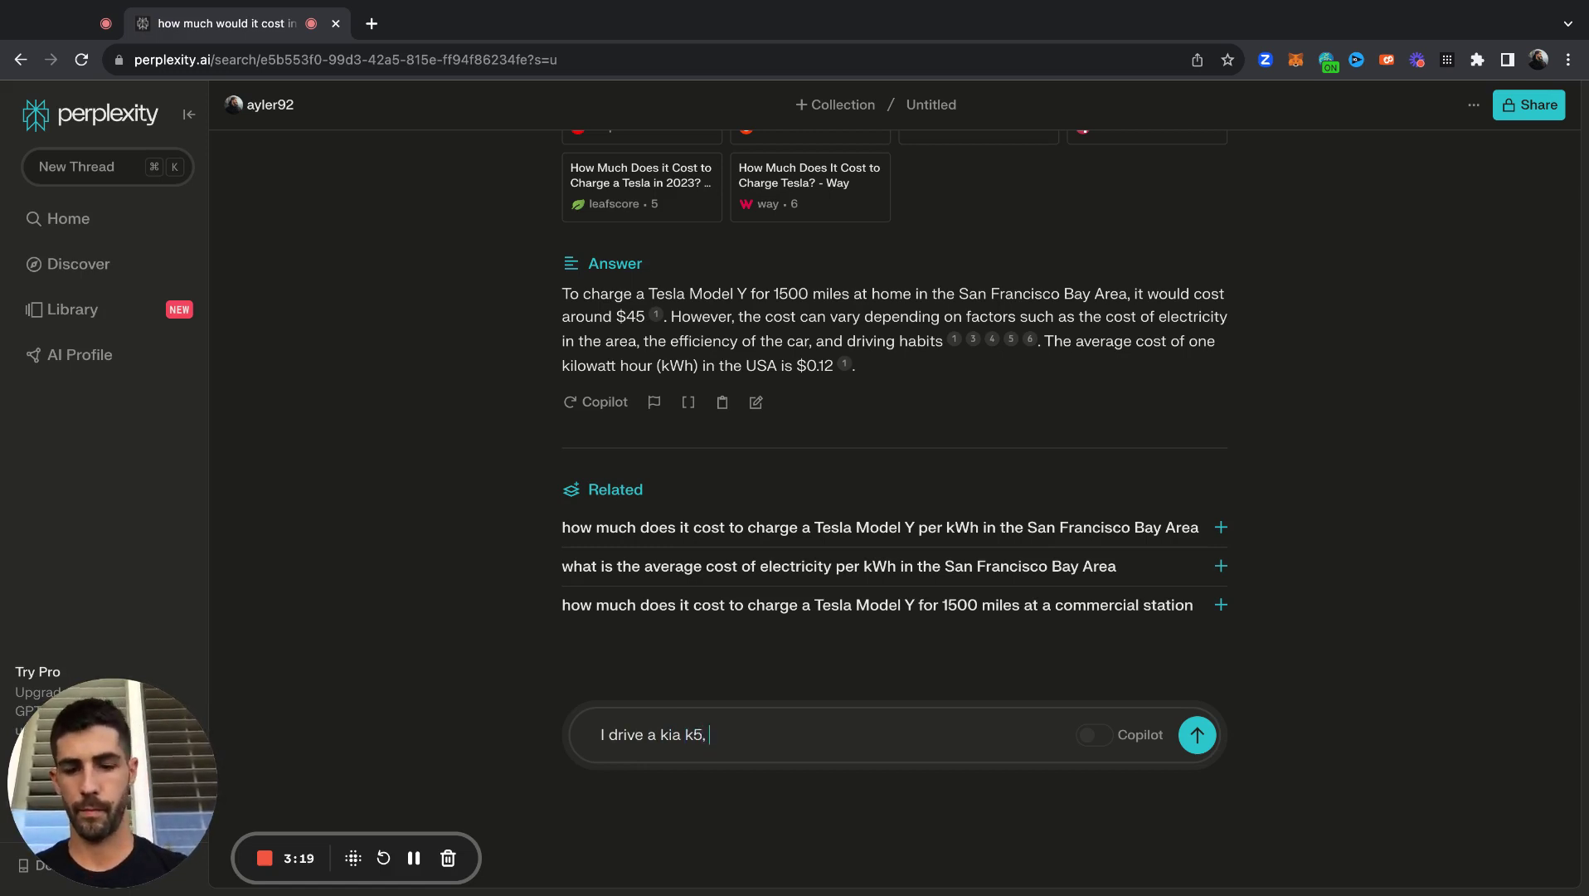
{"action": "type", "text": "w much would it cost to"}
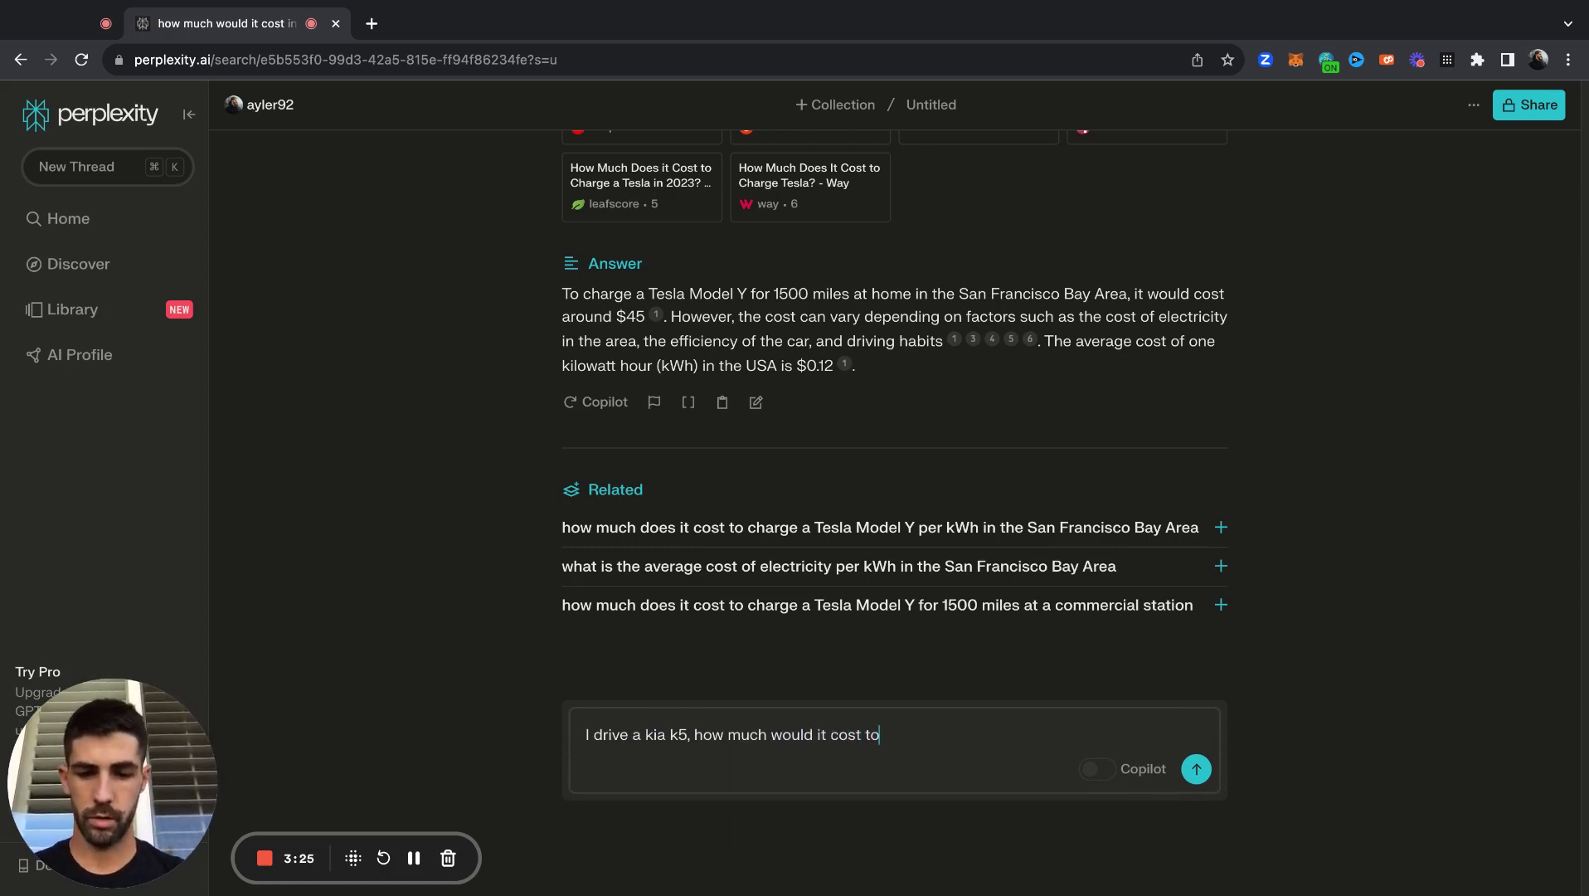
{"action": "type", "text": "drive the s"}
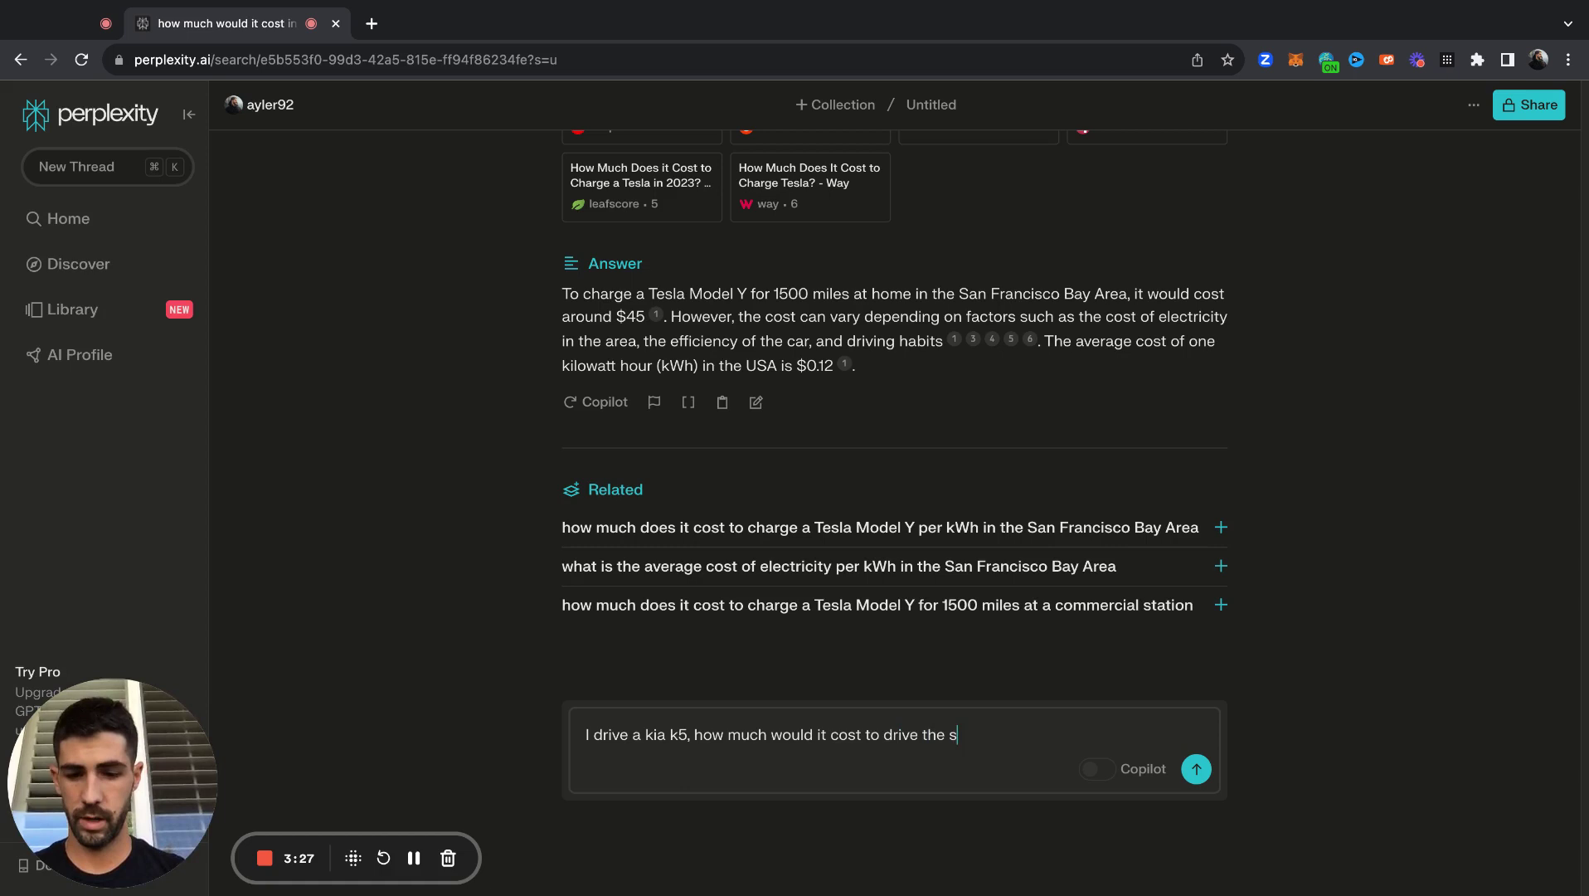
{"action": "type", "text": "ame"}
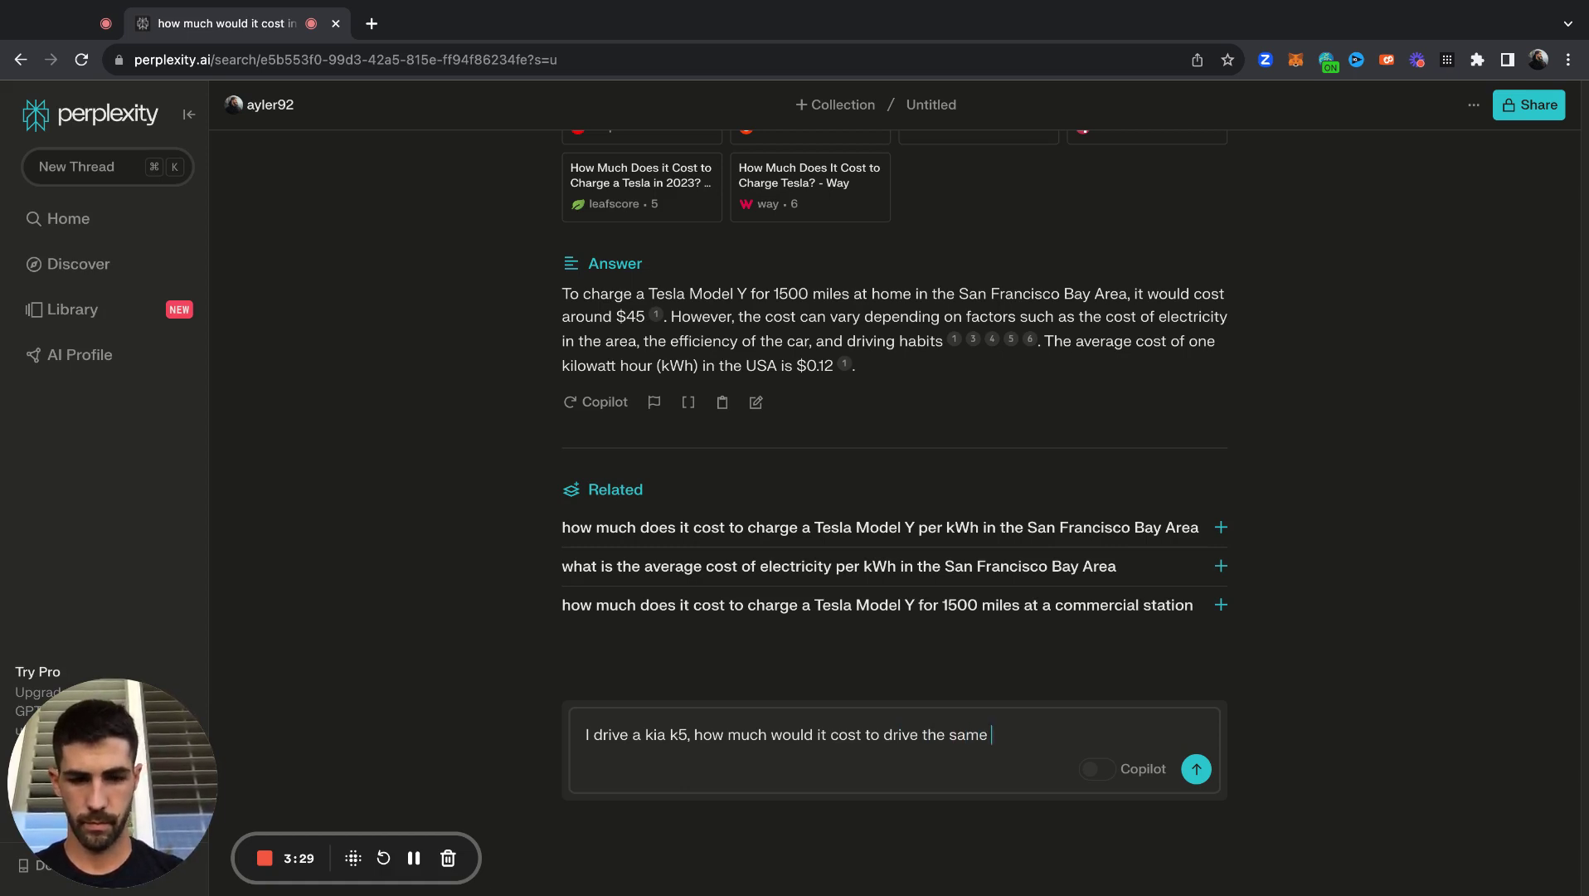
{"action": "type", "text": " ? com"}
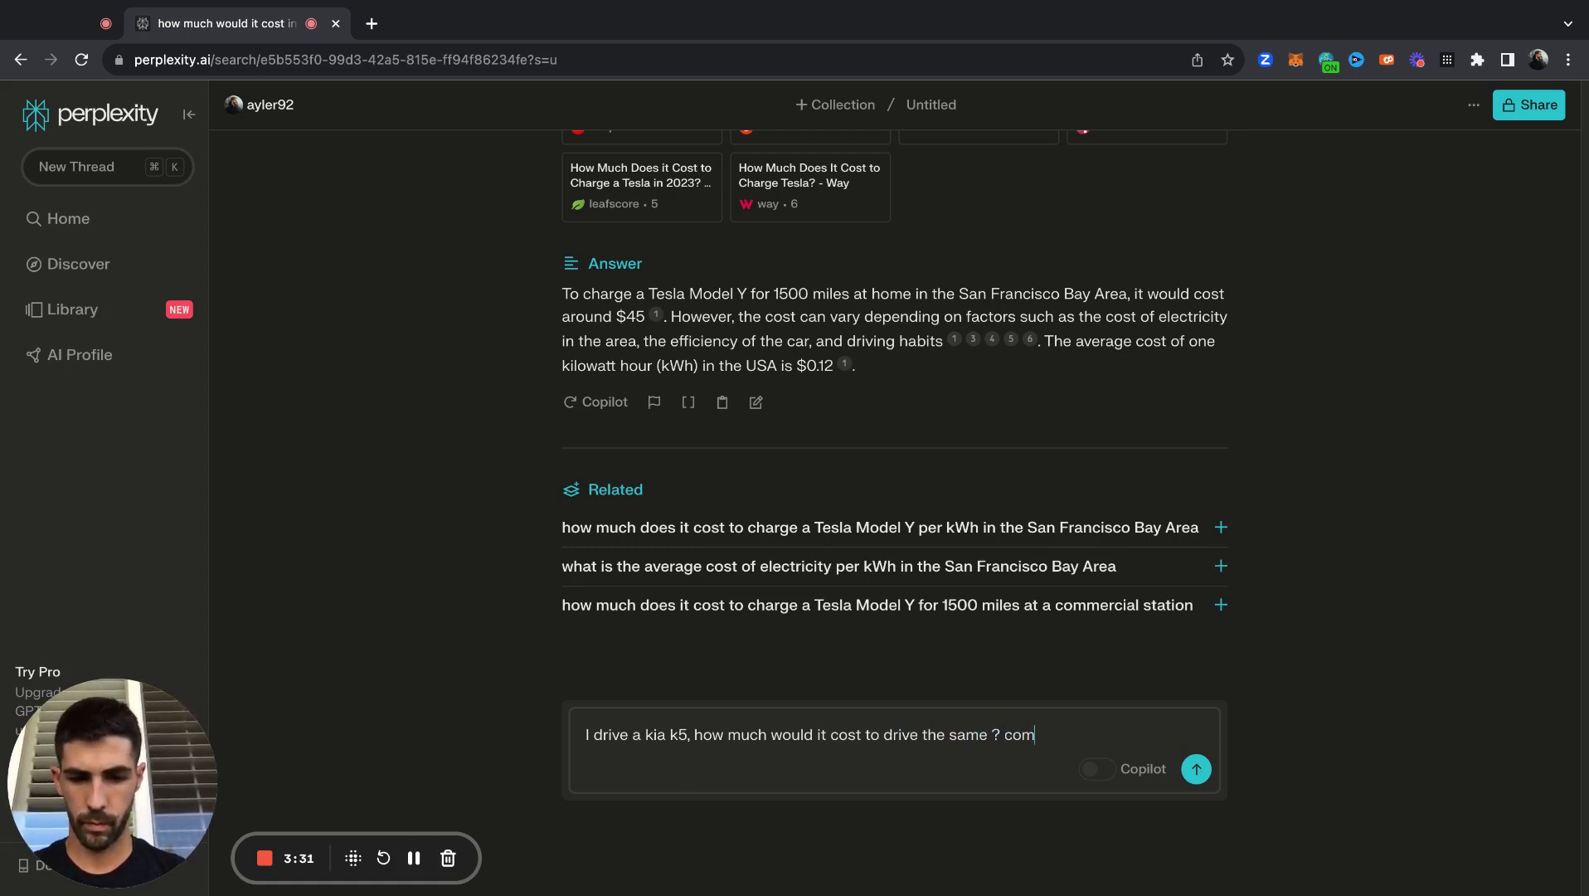
{"action": "type", "text": "pare it against the tesla"}
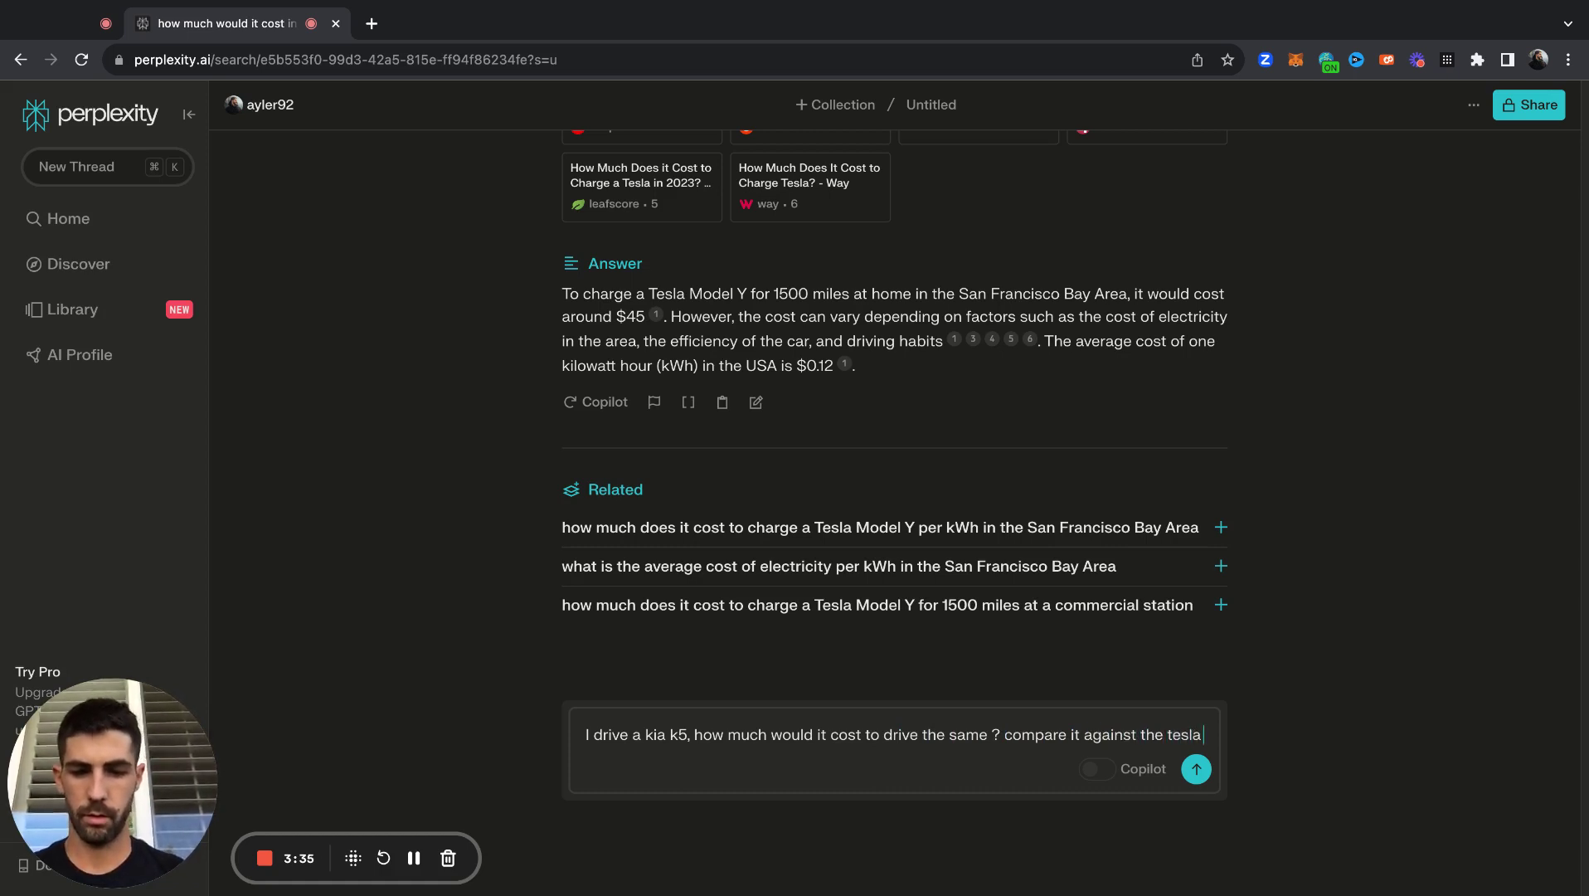
{"action": "key", "text": "Return"}
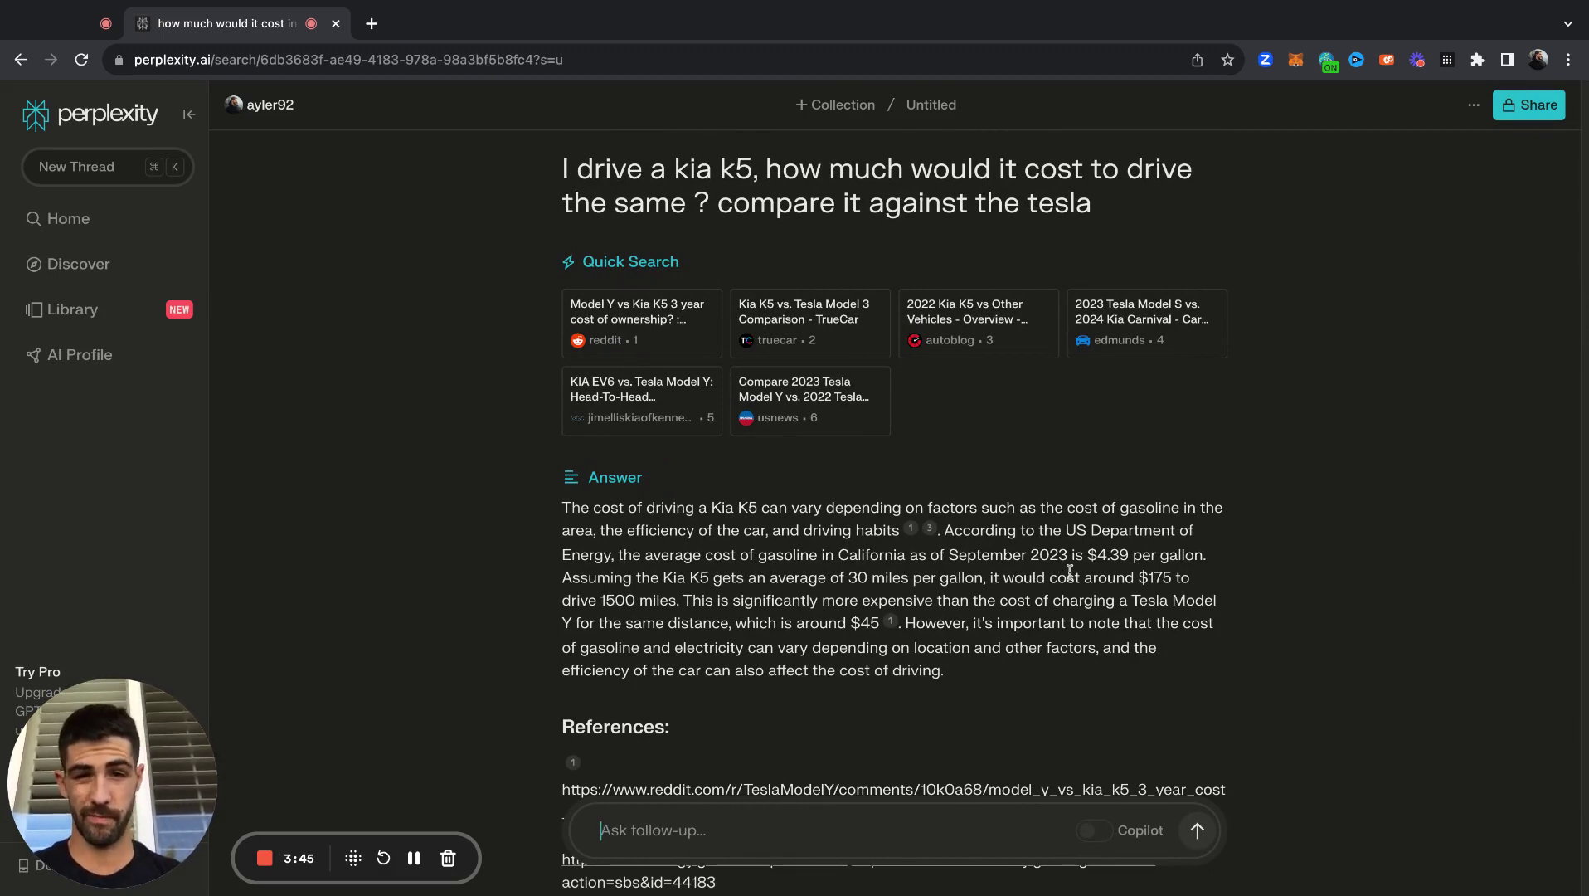
Scroll through the Kia K5 answer, its Reddit and fueleconomy.gov references, and related questions.
{"action": "scroll", "coordinate": [1070, 573], "scroll_direction": "down", "scroll_amount": 2}
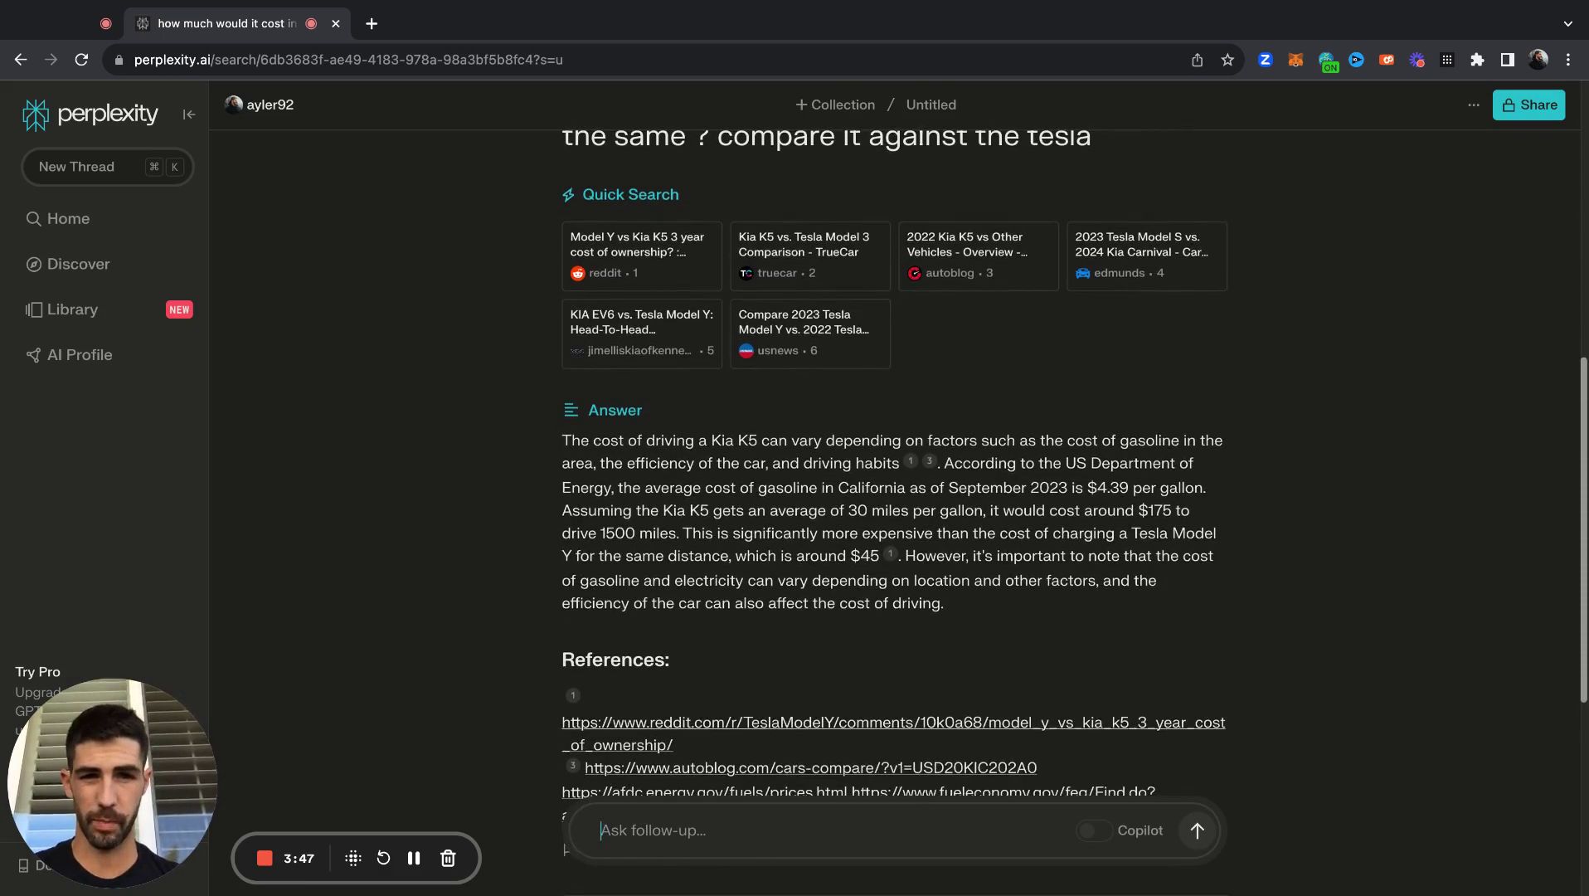
{"action": "scroll", "coordinate": [743, 539], "scroll_direction": "down", "scroll_amount": 2}
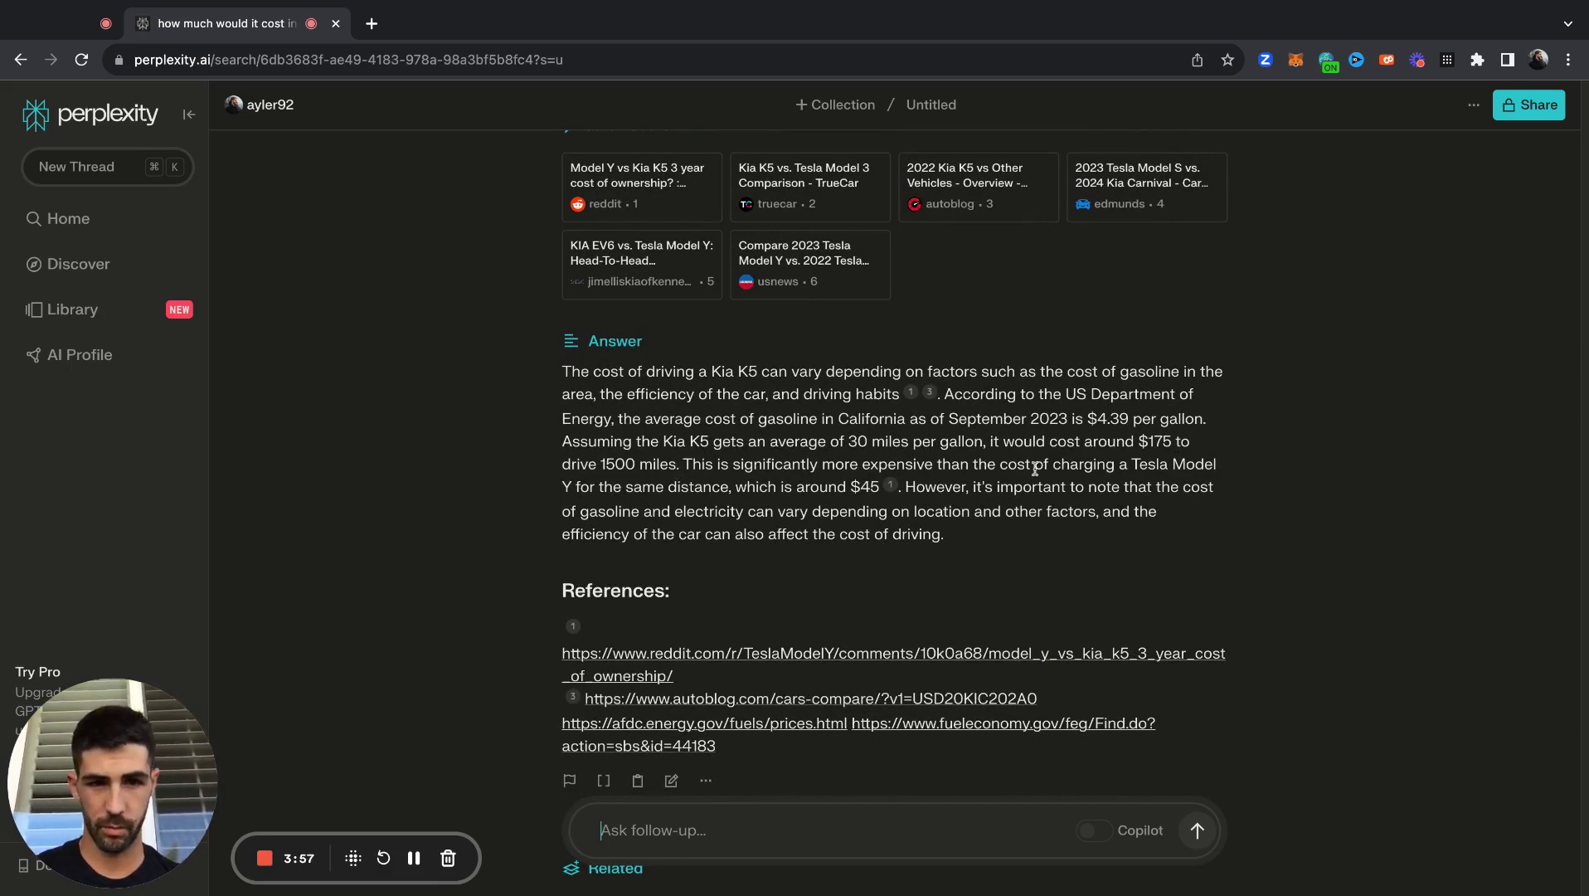
{"action": "scroll", "coordinate": [965, 516], "scroll_direction": "down", "scroll_amount": 5}
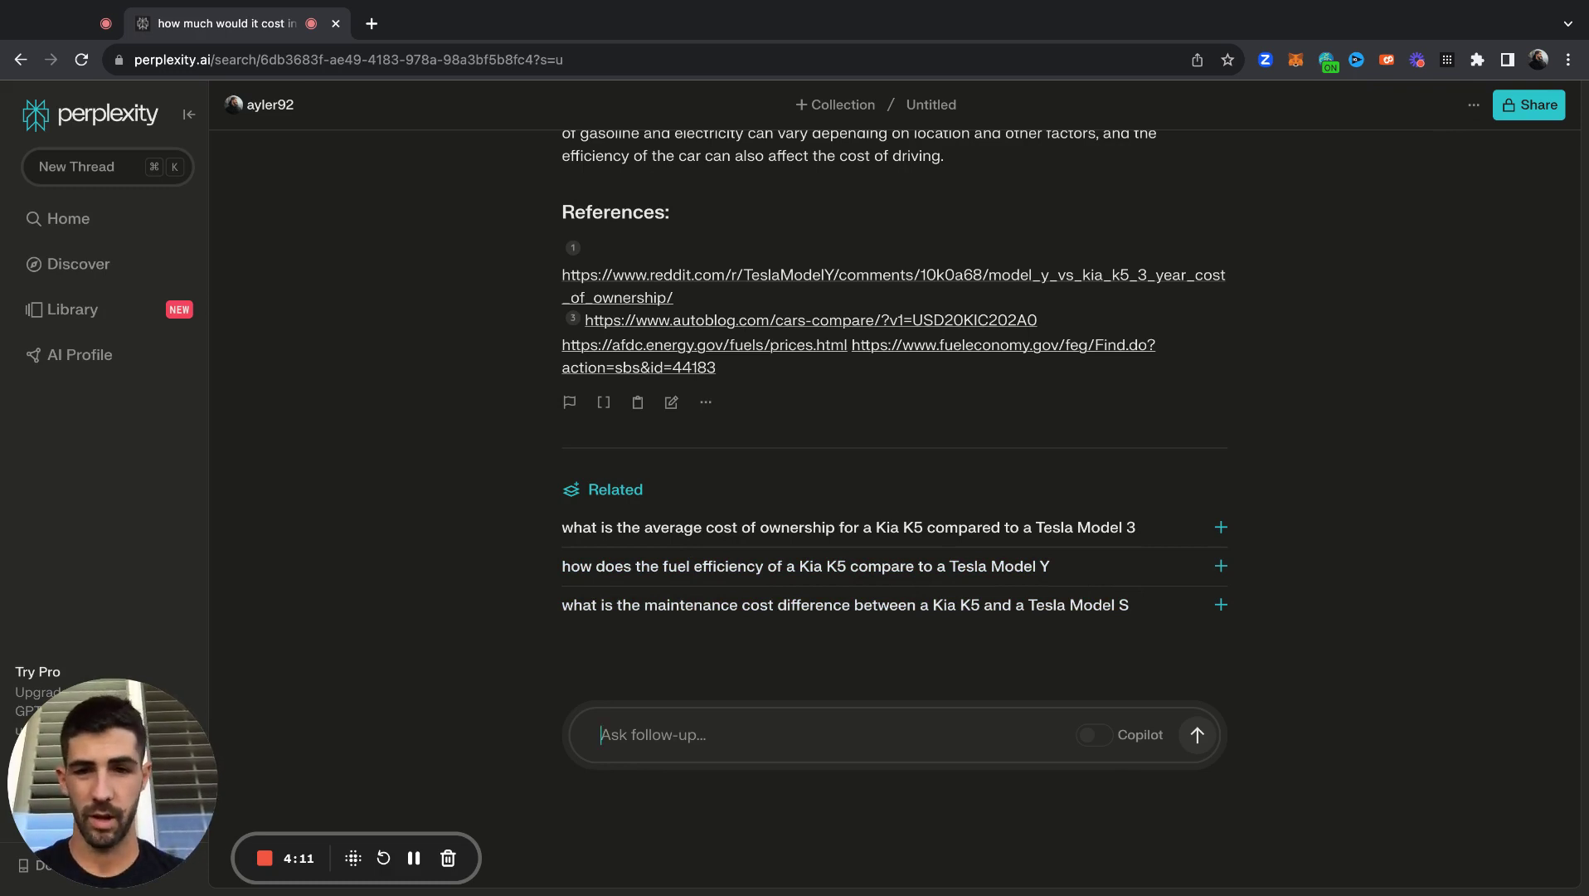
Ask the related question on Kia K5 versus Tesla Model S maintenance cost difference.
{"action": "left_click", "coordinate": [944, 611]}
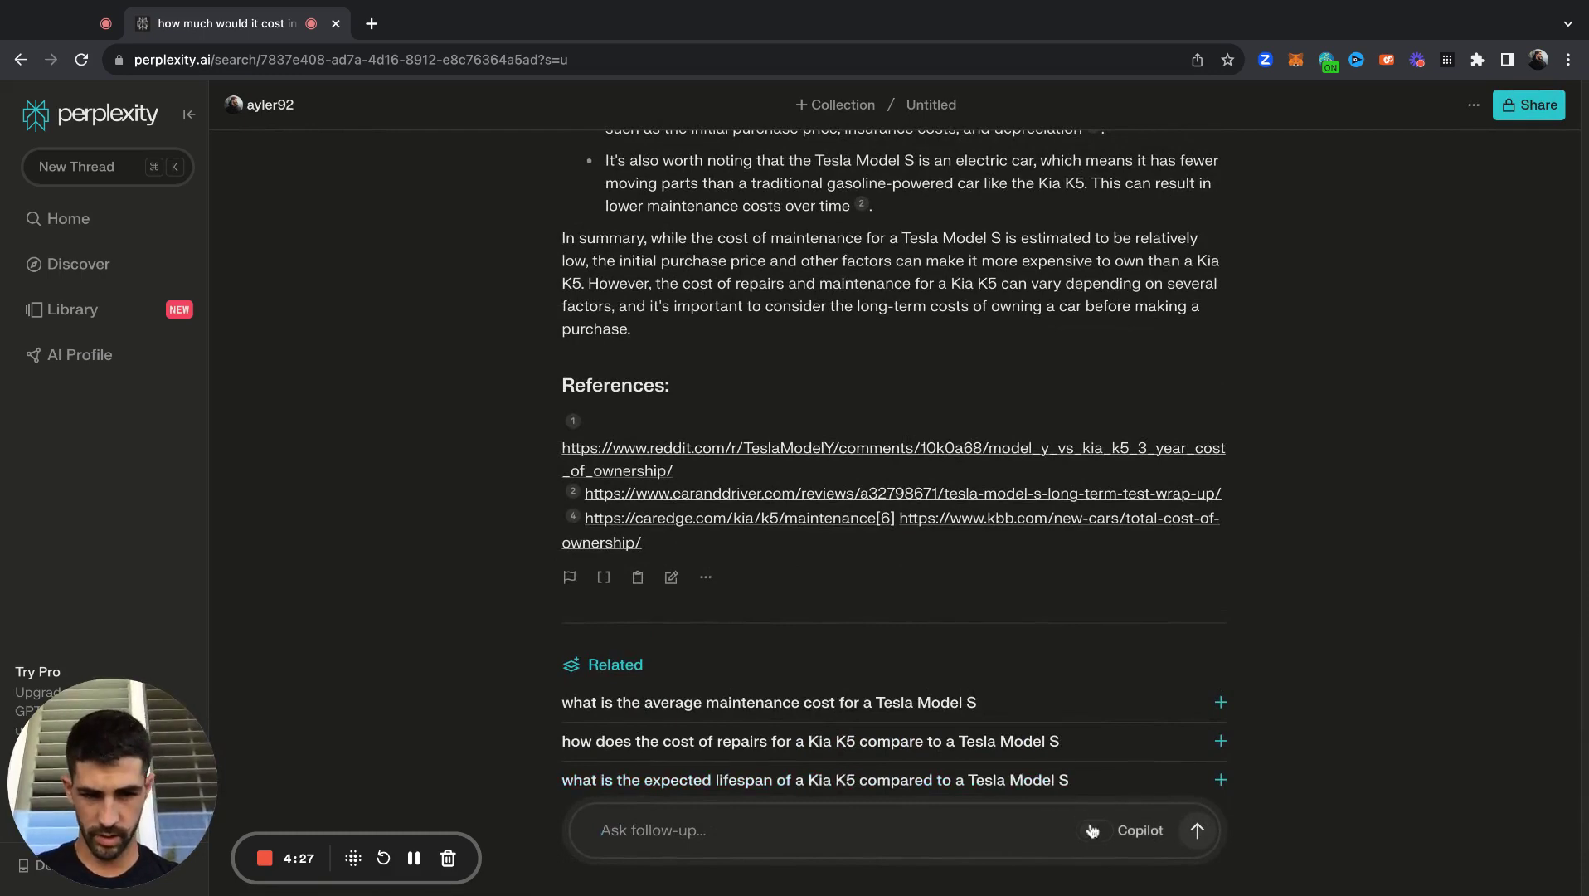
Turn on Copilot and select the original Tesla Model Y charging question text for reuse.
{"action": "left_click", "coordinate": [1097, 832]}
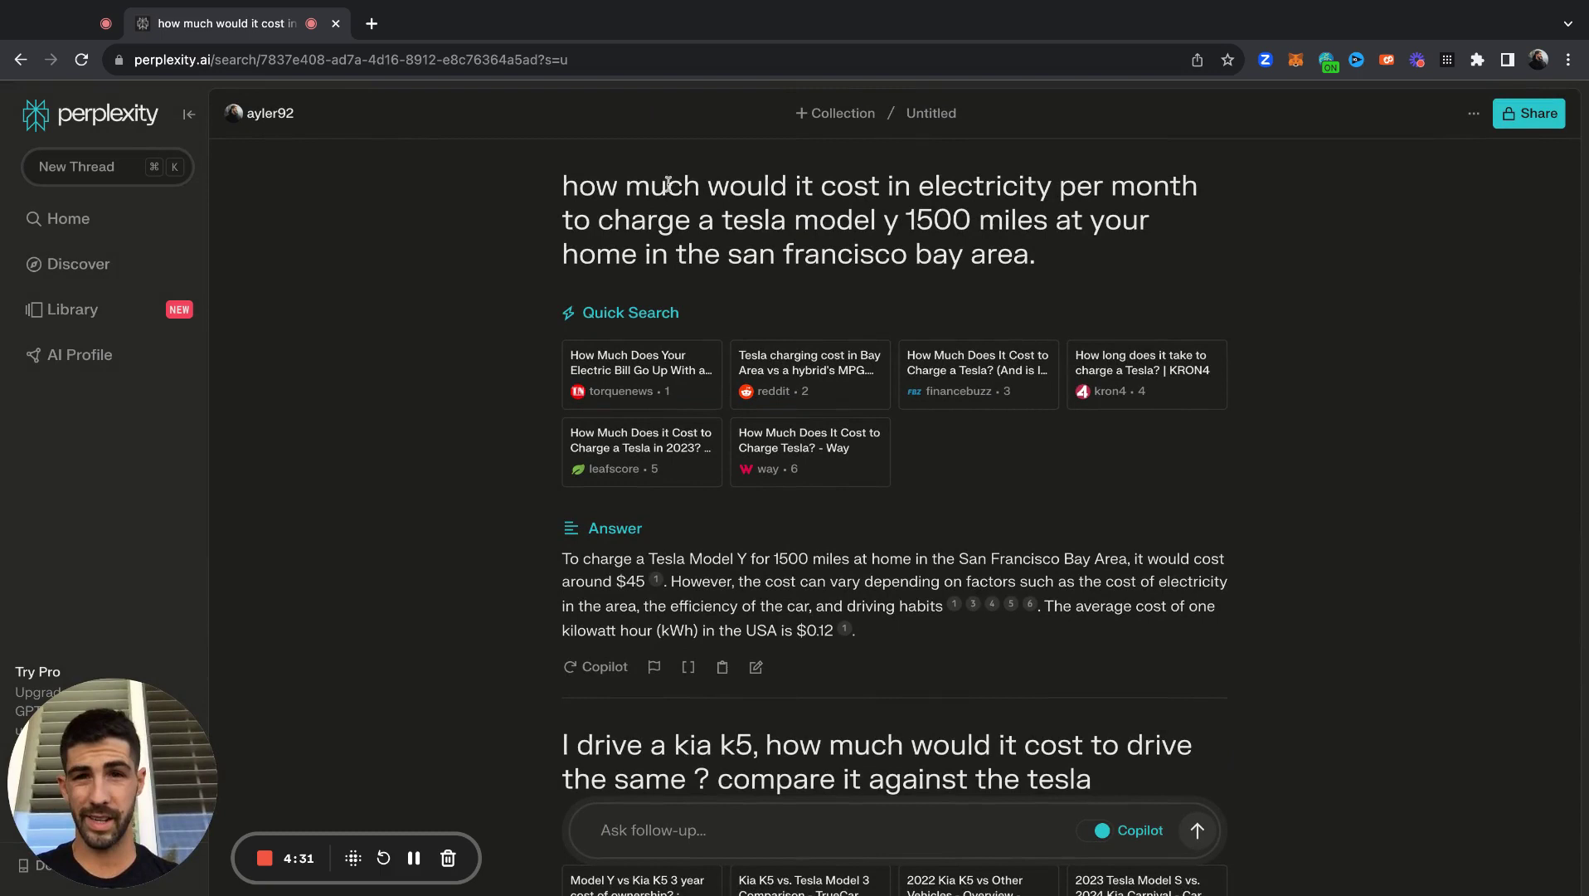
{"action": "key", "text": "alt+shift+Right"}
{"action": "key", "text": "alt+shift+Right"}
{"action": "key", "text": "alt+shift+Right"}
{"action": "key", "text": "alt+shift+Right"}
{"action": "key", "text": "alt+shift+Right"}
{"action": "key", "text": "alt+shift+Right"}
{"action": "key", "text": "alt+shift+Right"}
{"action": "key", "text": "alt+shift+Right"}
{"action": "key", "text": "alt+shift+Right"}
{"action": "key", "text": "alt+shift+Right"}
{"action": "key", "text": "alt+shift+Right"}
{"action": "key", "text": "alt+shift+Right"}
{"action": "key", "text": "alt+shift+Right"}
{"action": "key", "text": "alt+shift+Right"}
{"action": "key", "text": "alt+shift+Right"}
{"action": "key", "text": "alt+shift+Right"}
{"action": "key", "text": "alt+shift+Right"}
{"action": "key", "text": "alt+shift+Right"}
{"action": "key", "text": "alt+shift+Right"}
{"action": "key", "text": "alt+shift+Right"}
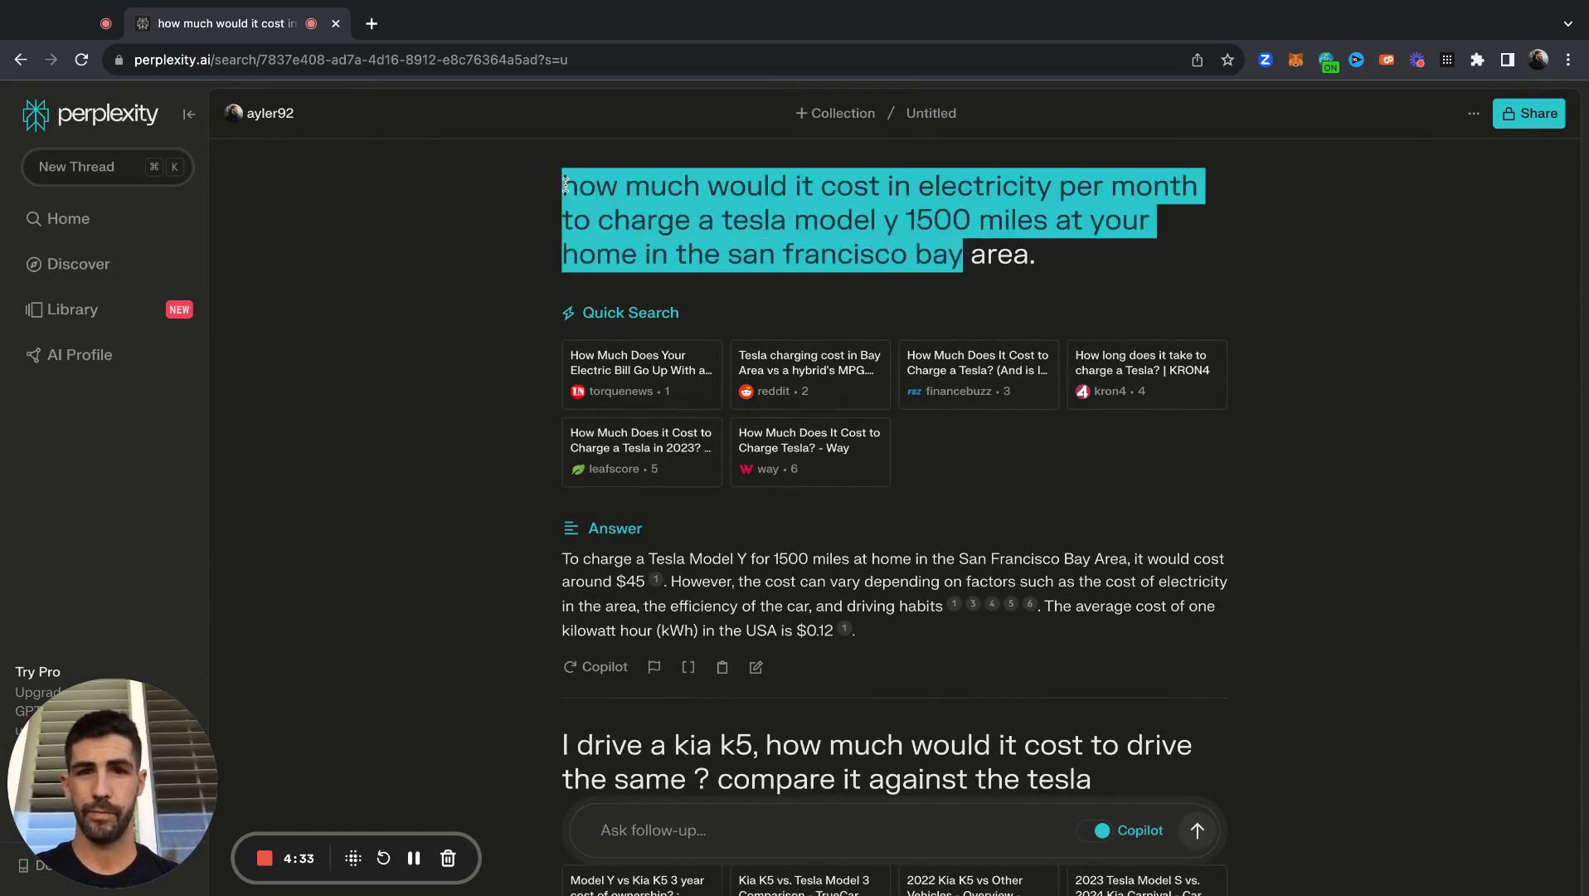
{"action": "key", "text": "shift+Left"}
{"action": "key", "text": "super+c"}
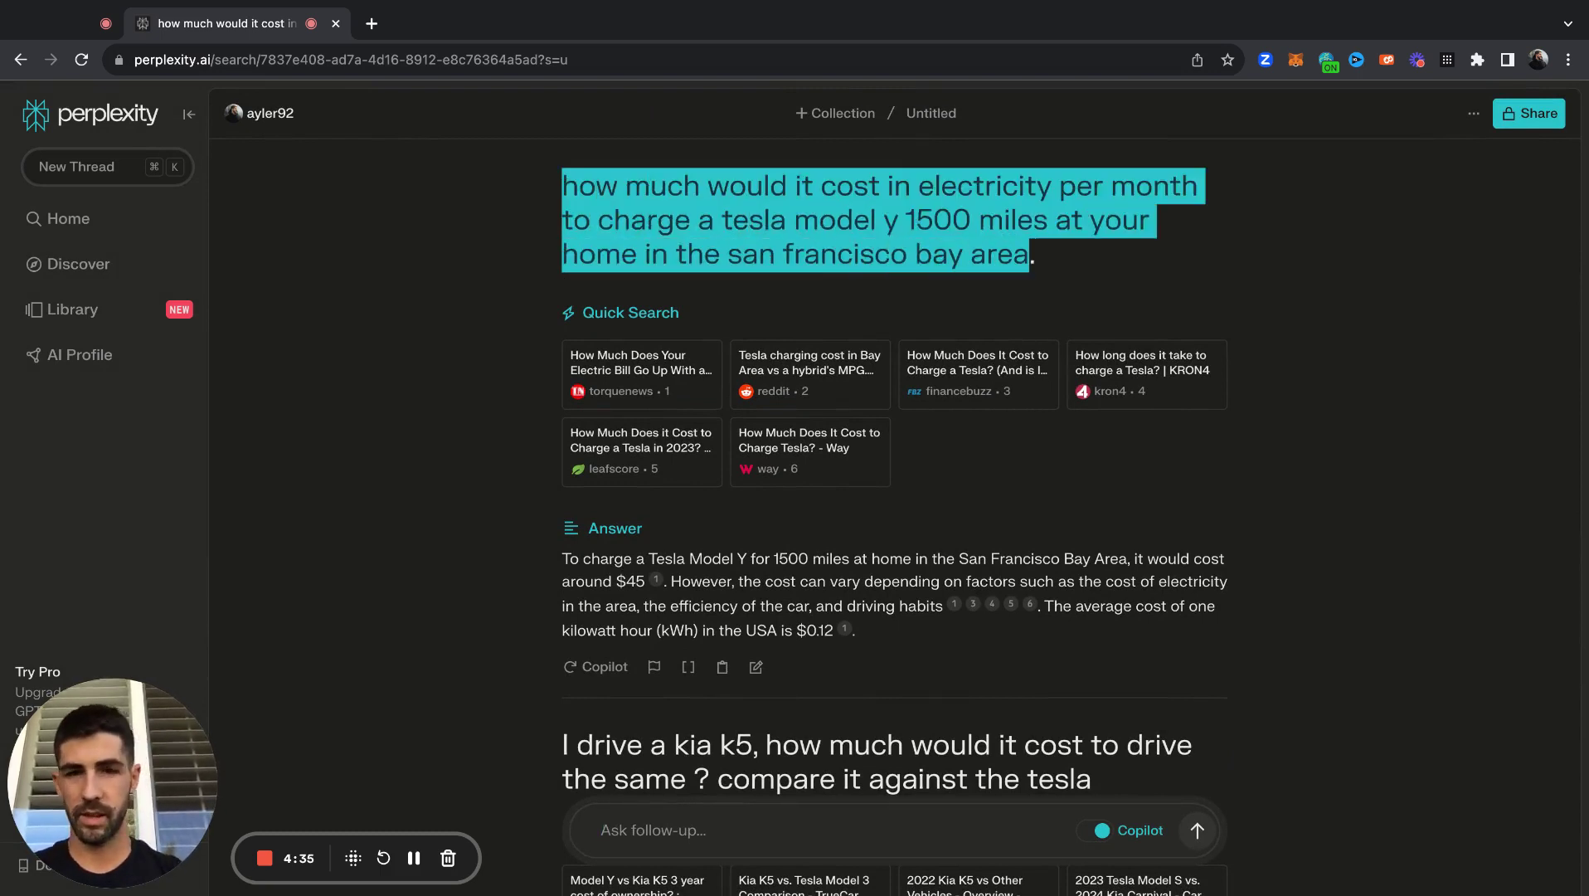
{"action": "left_click", "coordinate": [718, 828]}
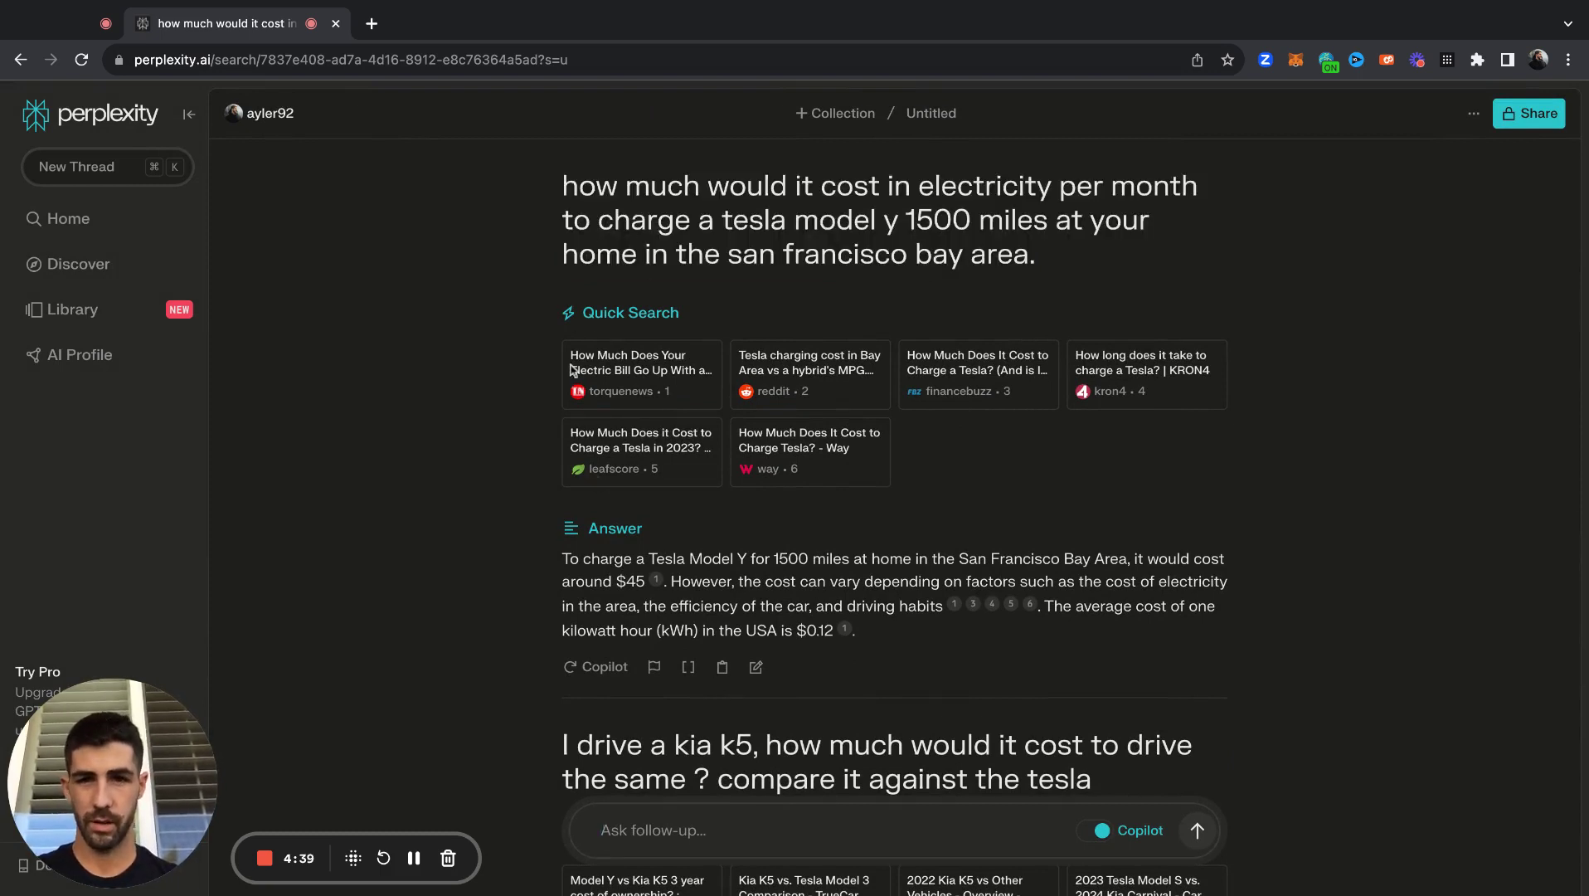
{"action": "scroll", "coordinate": [598, 575], "scroll_direction": "down", "scroll_amount": 1}
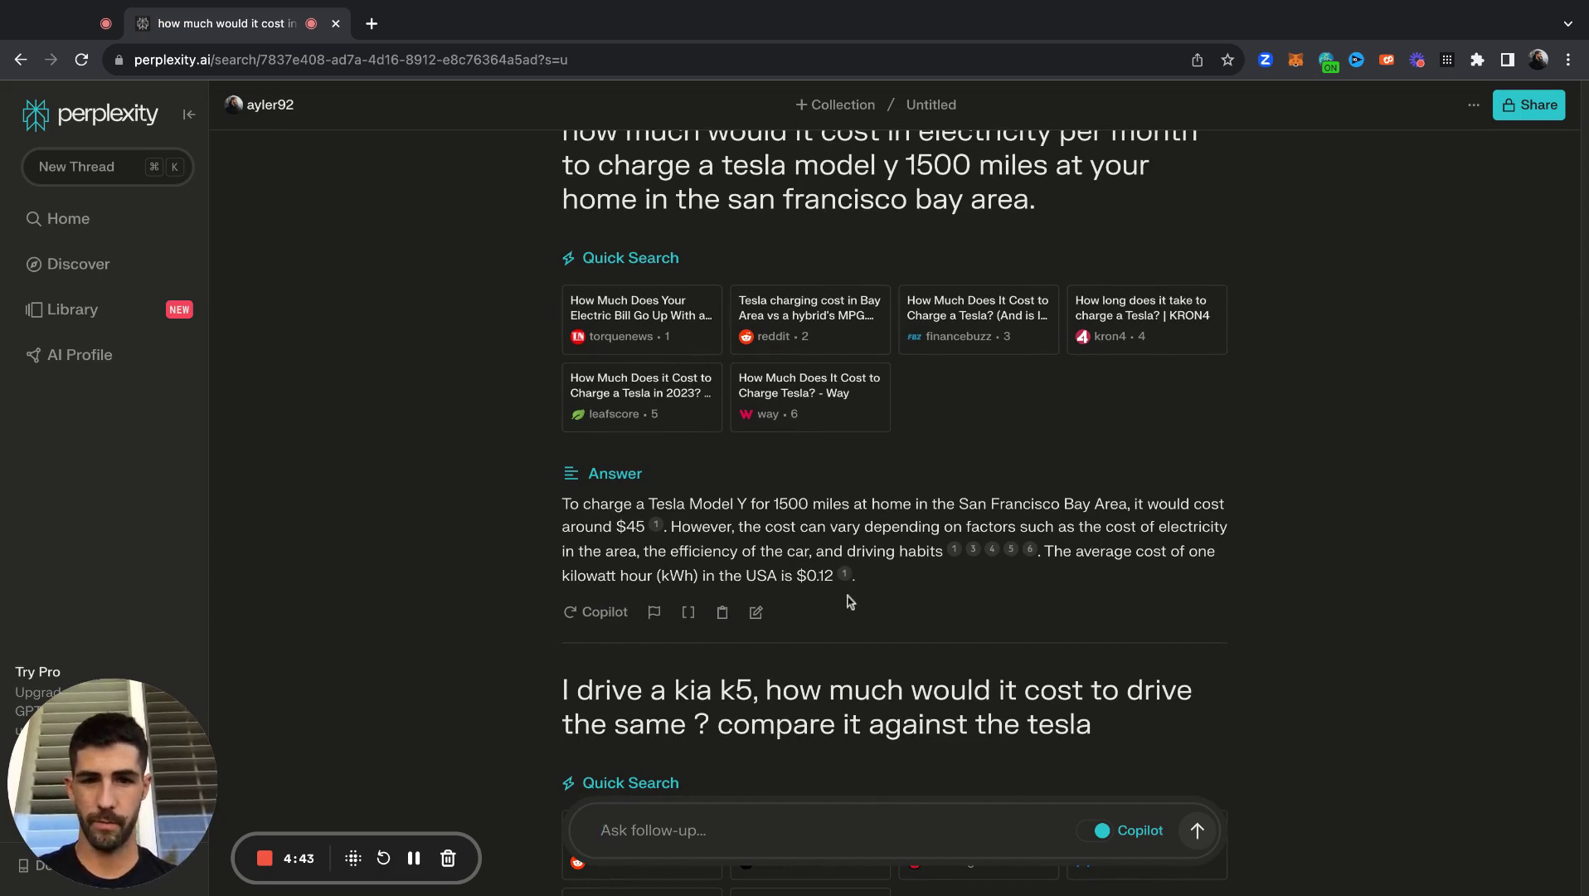
{"action": "scroll", "coordinate": [848, 602], "scroll_direction": "down", "scroll_amount": 1}
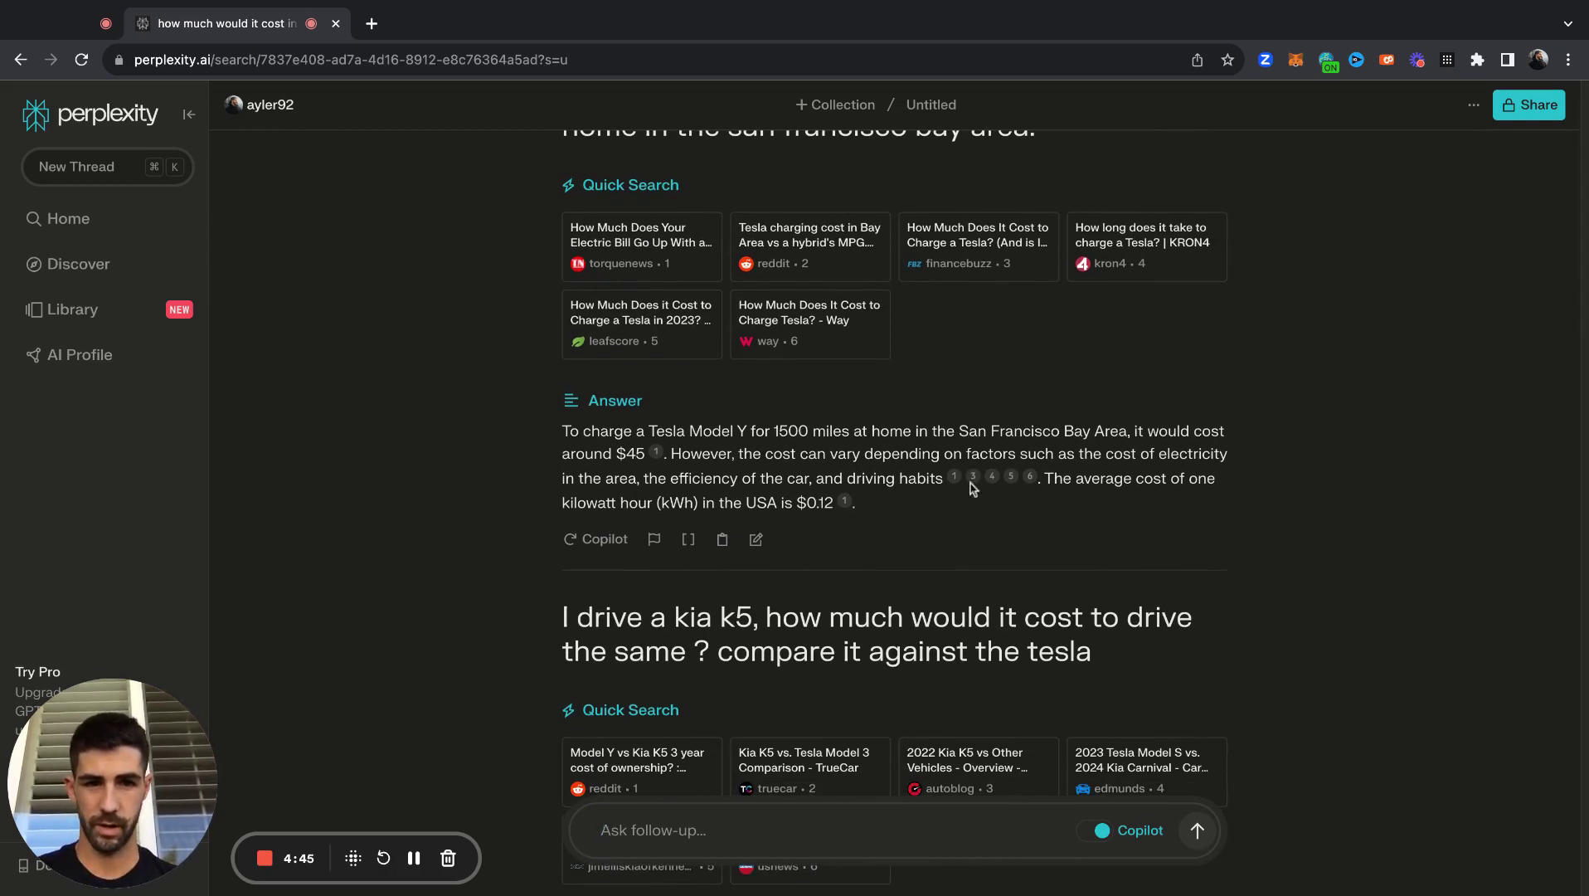
{"action": "scroll", "coordinate": [894, 596], "scroll_direction": "down", "scroll_amount": 2}
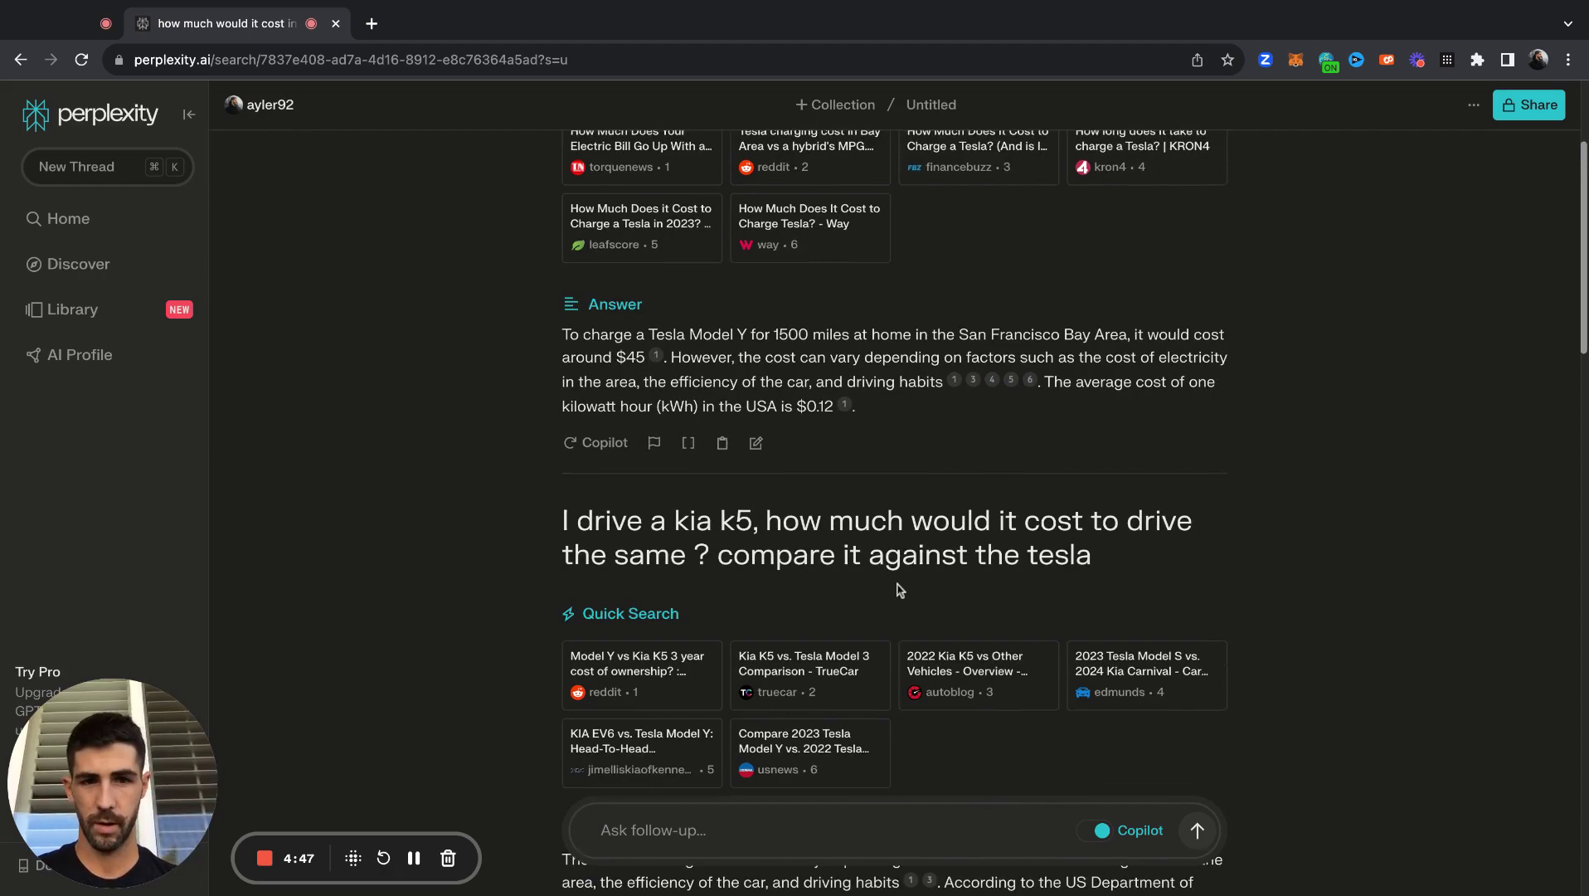
Paste the copied Tesla Model Y Bay Area question as a follow-up and submit it with Copilot.
{"action": "left_click", "coordinate": [661, 818]}
{"action": "key", "text": "super+v"}
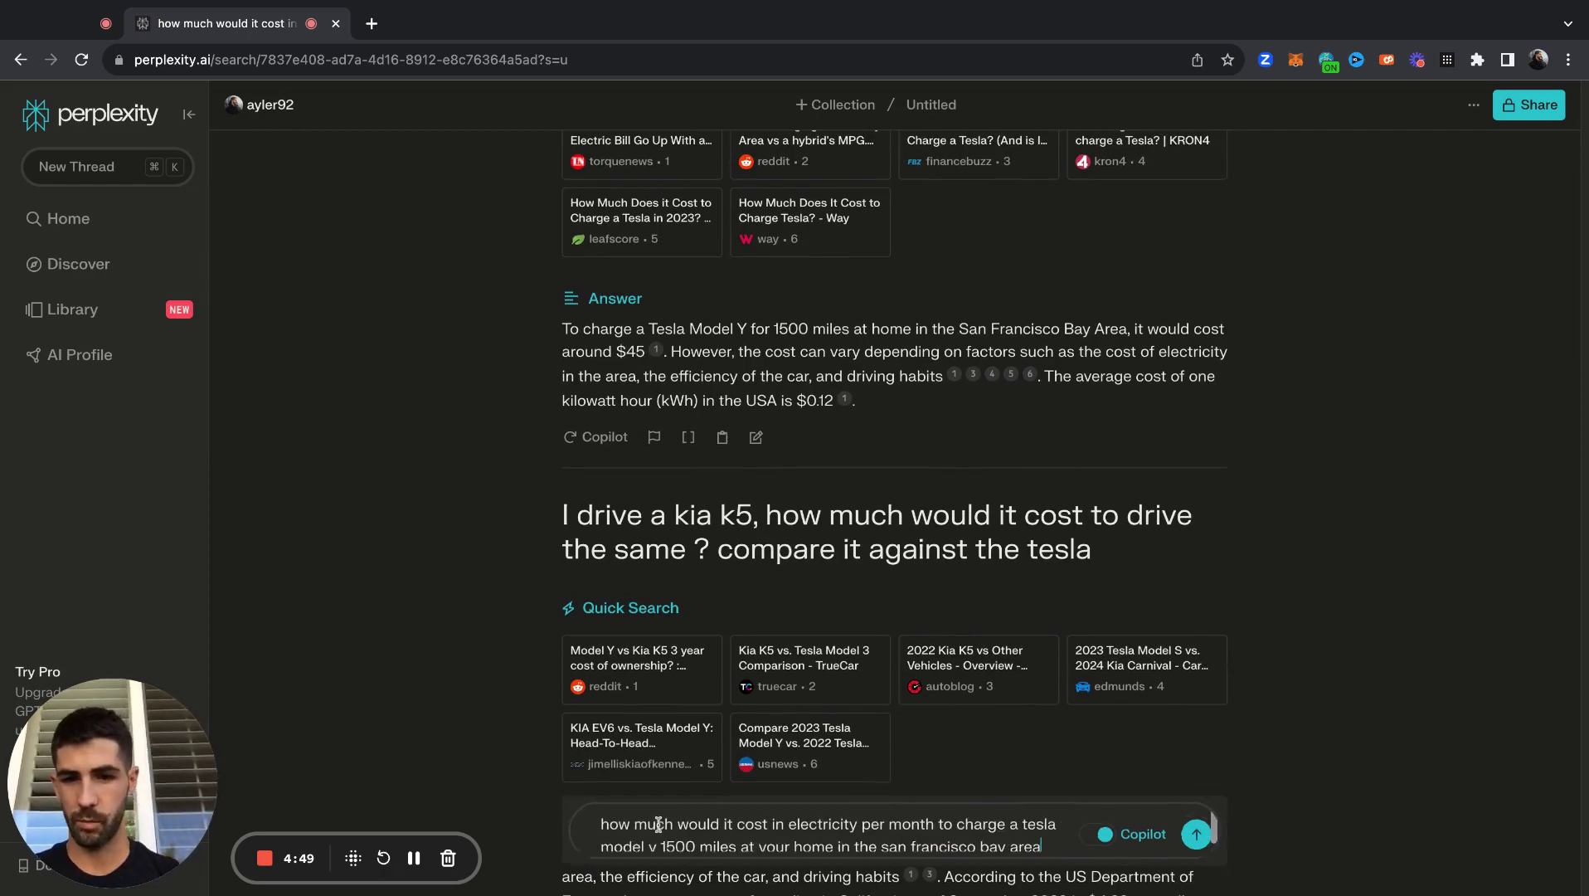
{"action": "key", "text": "Return"}
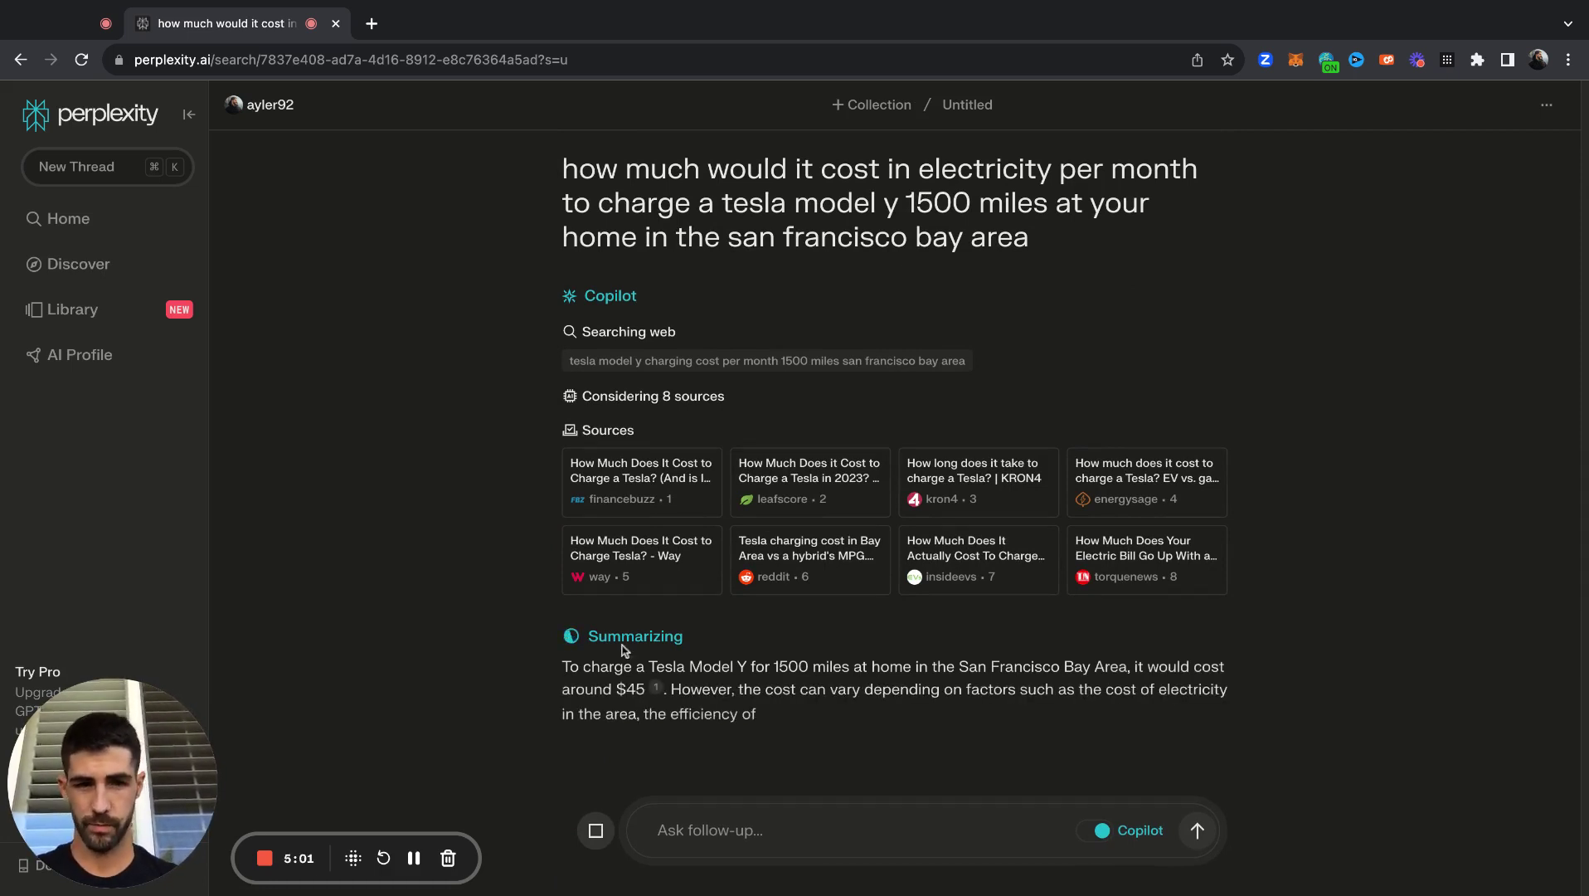
Scroll down to read the completed Copilot answer (~$45 at $0.12 per kWh) and its three related questions.
{"action": "scroll", "coordinate": [726, 695], "scroll_direction": "down", "scroll_amount": 2}
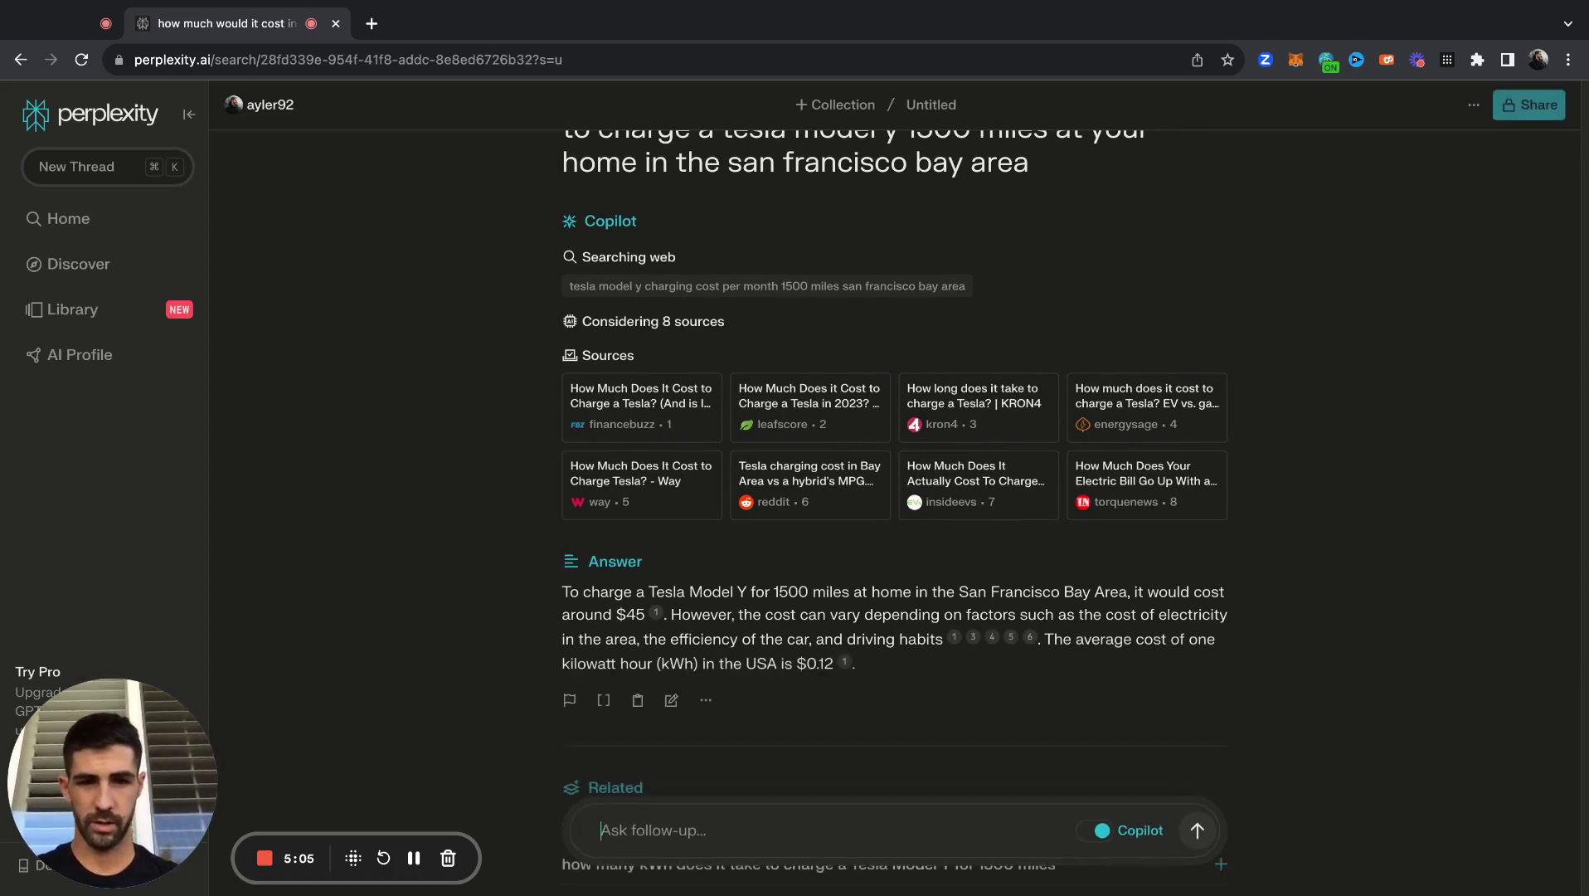
{"action": "scroll", "coordinate": [894, 580], "scroll_direction": "down", "scroll_amount": 1}
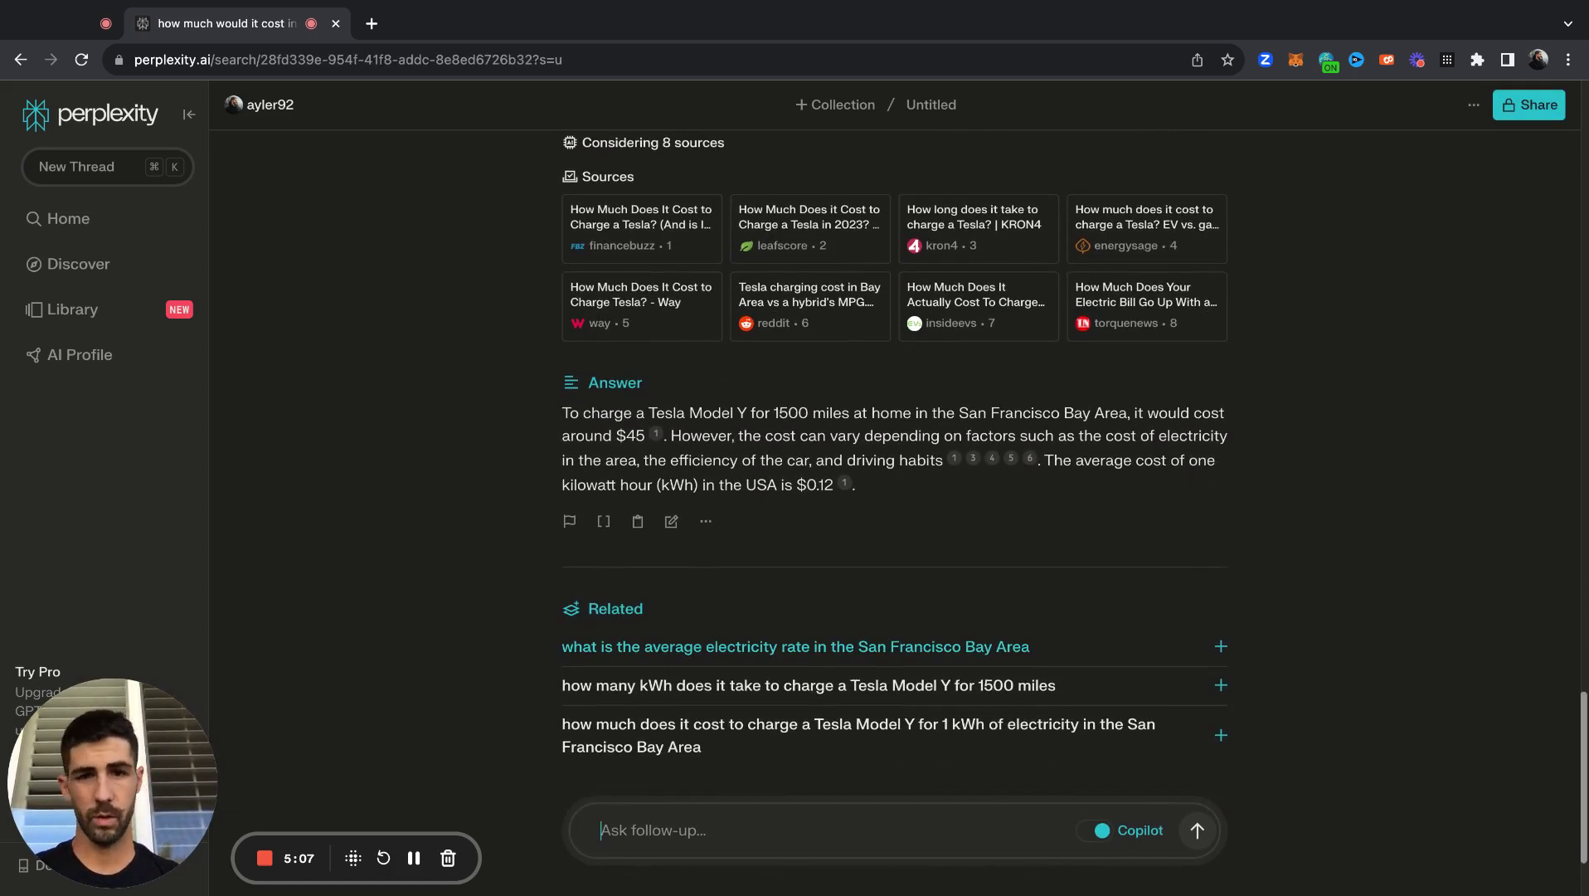
{"action": "scroll", "coordinate": [894, 580], "scroll_direction": "down", "scroll_amount": 2}
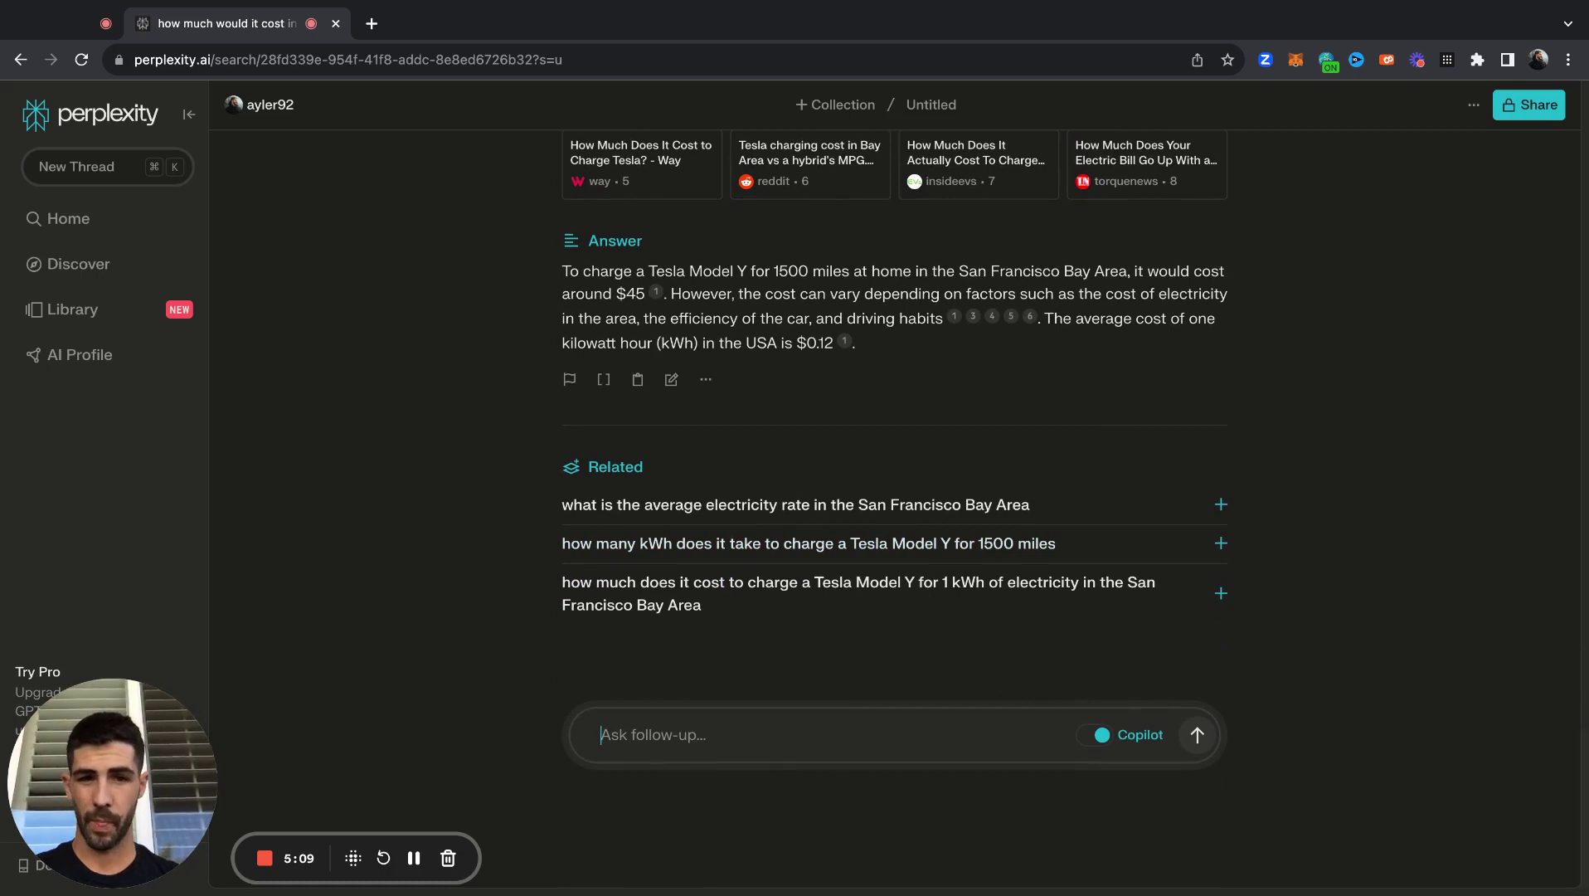